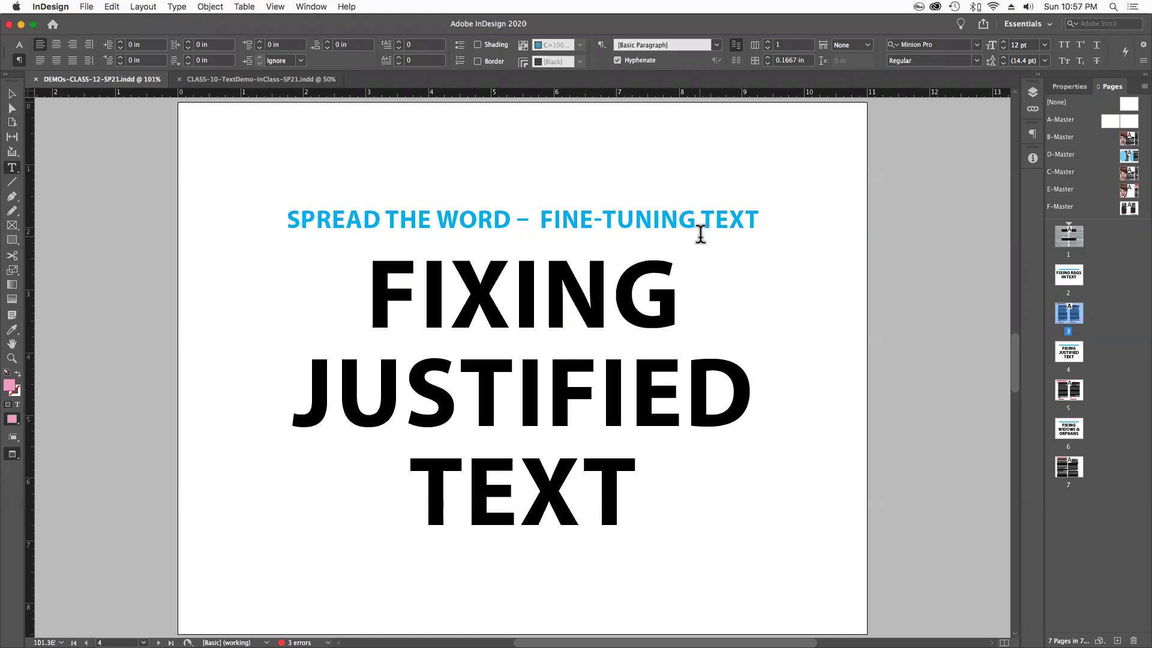
Move from the title page to page 5, 'Fixing Justified Text', showing both justified columns
key("shift+Page_Down")
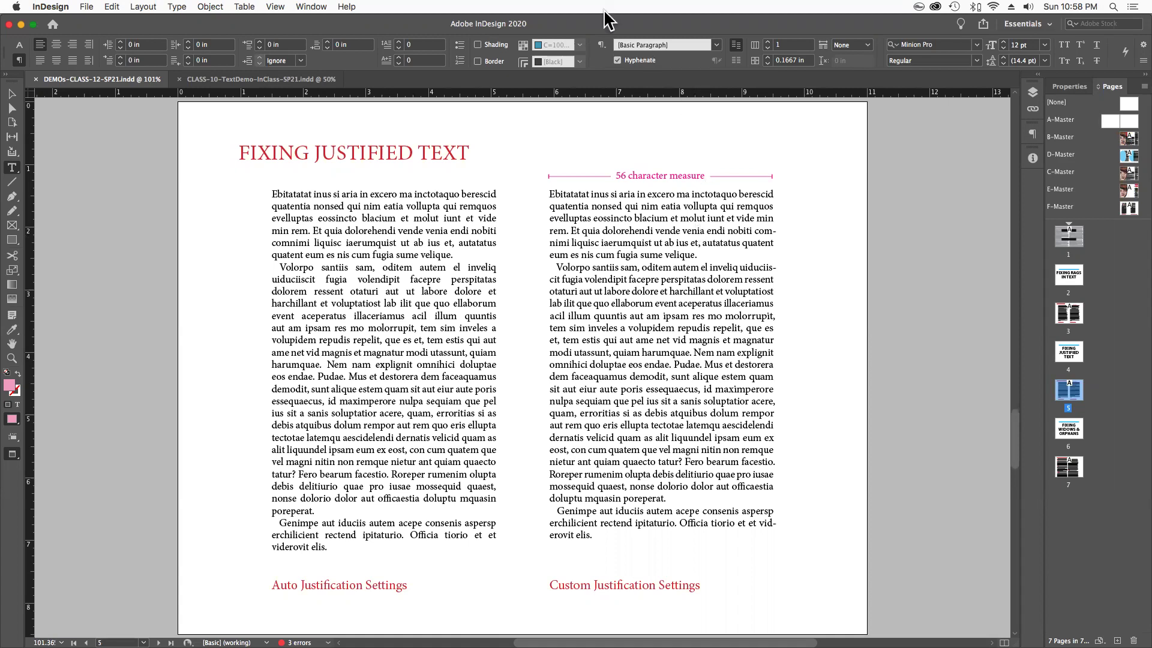
With the Type tool, select the loose line 'ame net vid magnis et magnatur modi utassunt, quiam'
left_click(13, 167)
left_click_drag(272, 353, 499, 351)
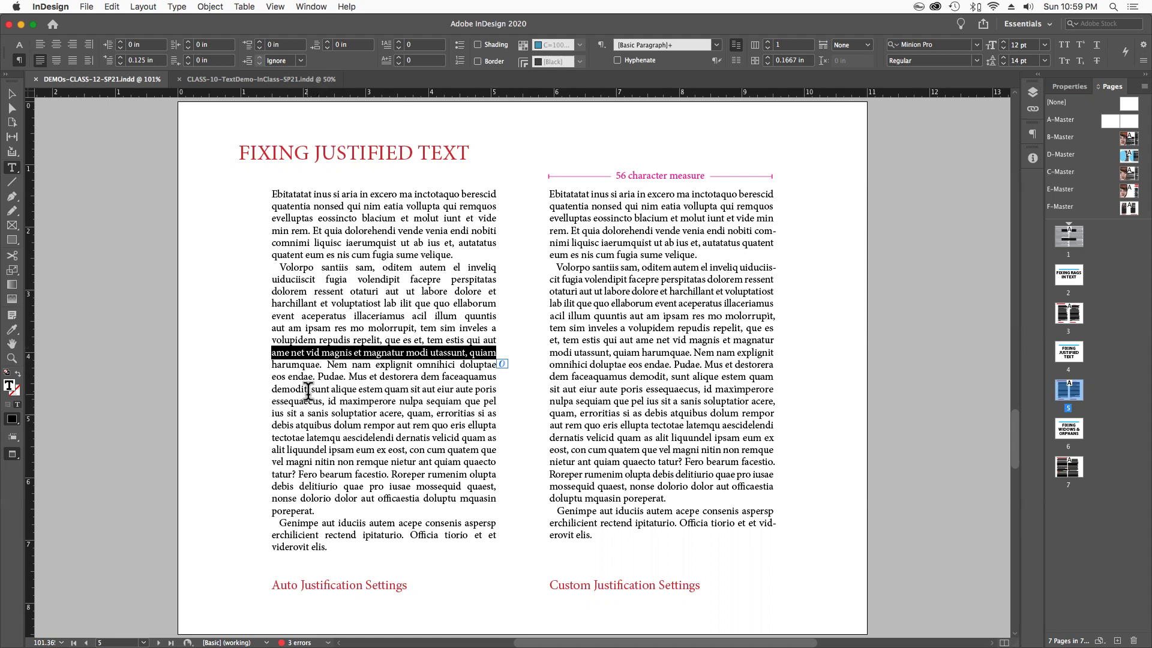
left_click(636, 365)
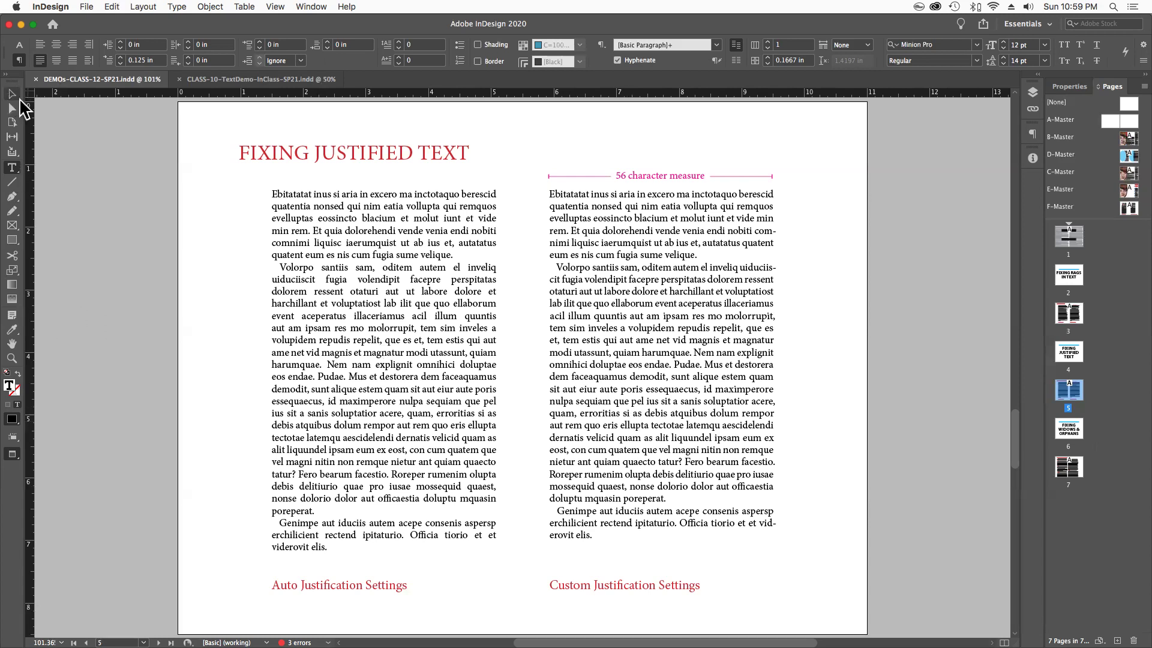
left_click(12, 94)
left_click(446, 279)
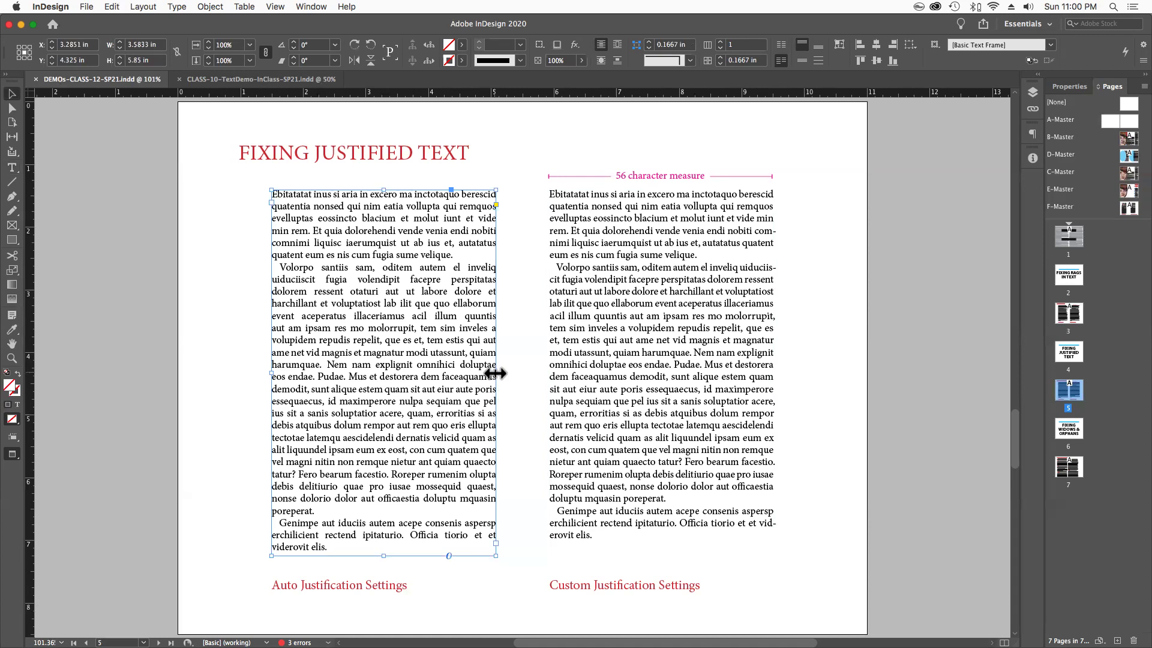
left_click_drag(497, 375, 424, 382)
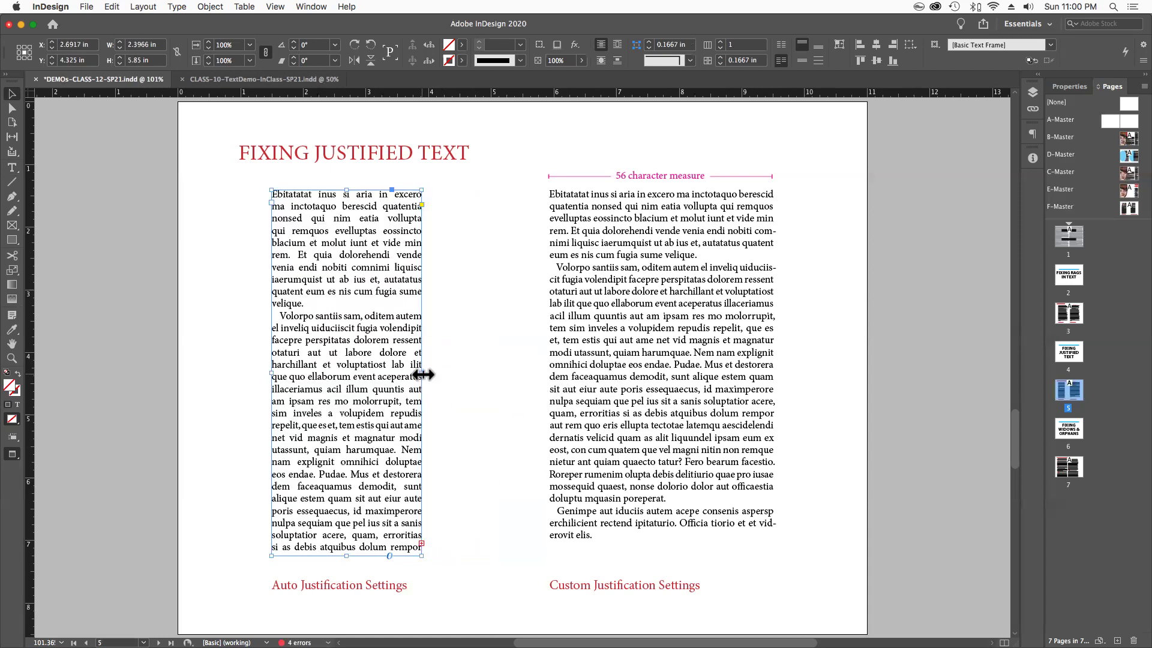
left_click_drag(423, 375, 455, 371)
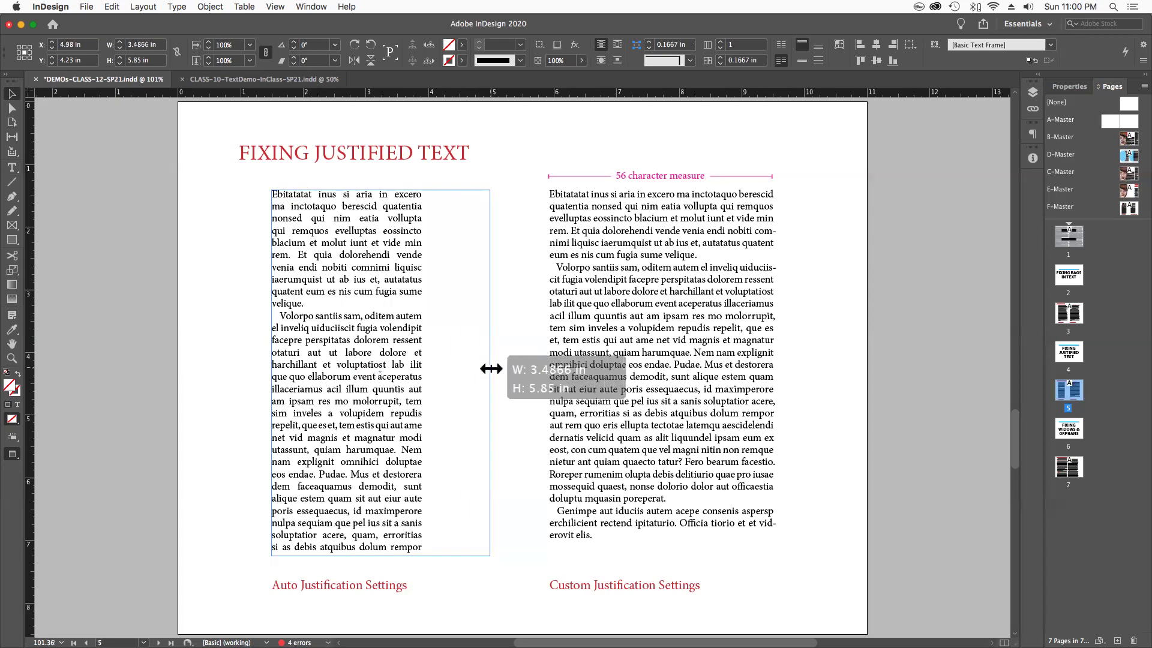
left_click_drag(455, 371, 490, 375)
key("super+z")
key("super+shift+z")
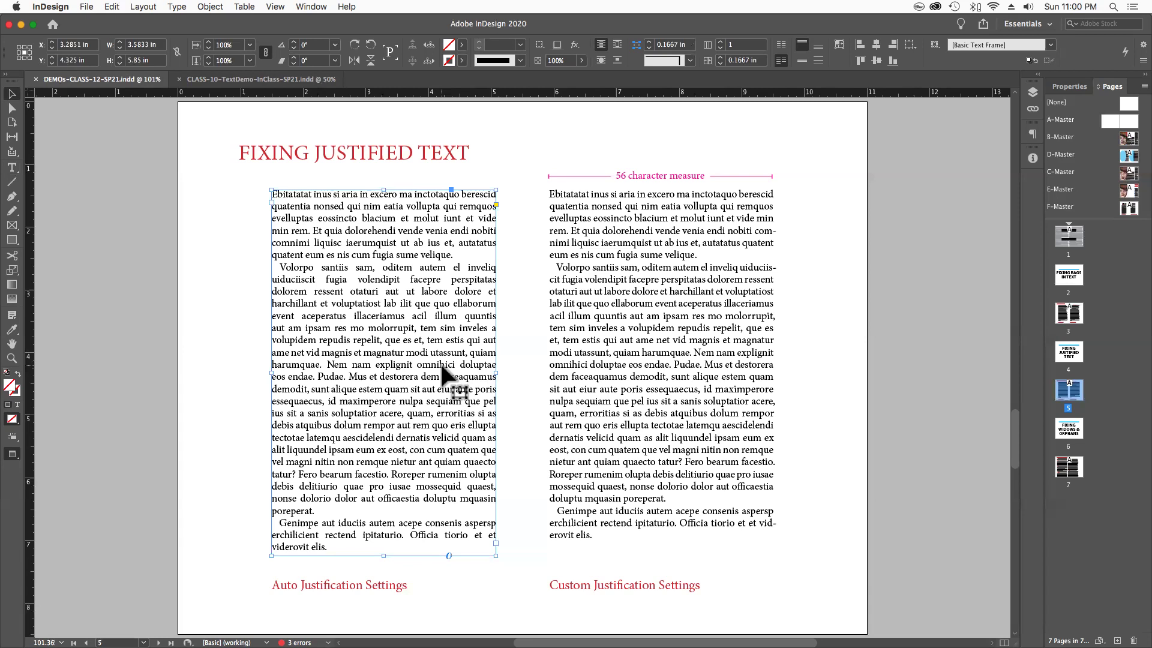
Select the 'tectotae latemqu' line and show its 55-character, 7-word count in the Info panel
left_click(315, 334)
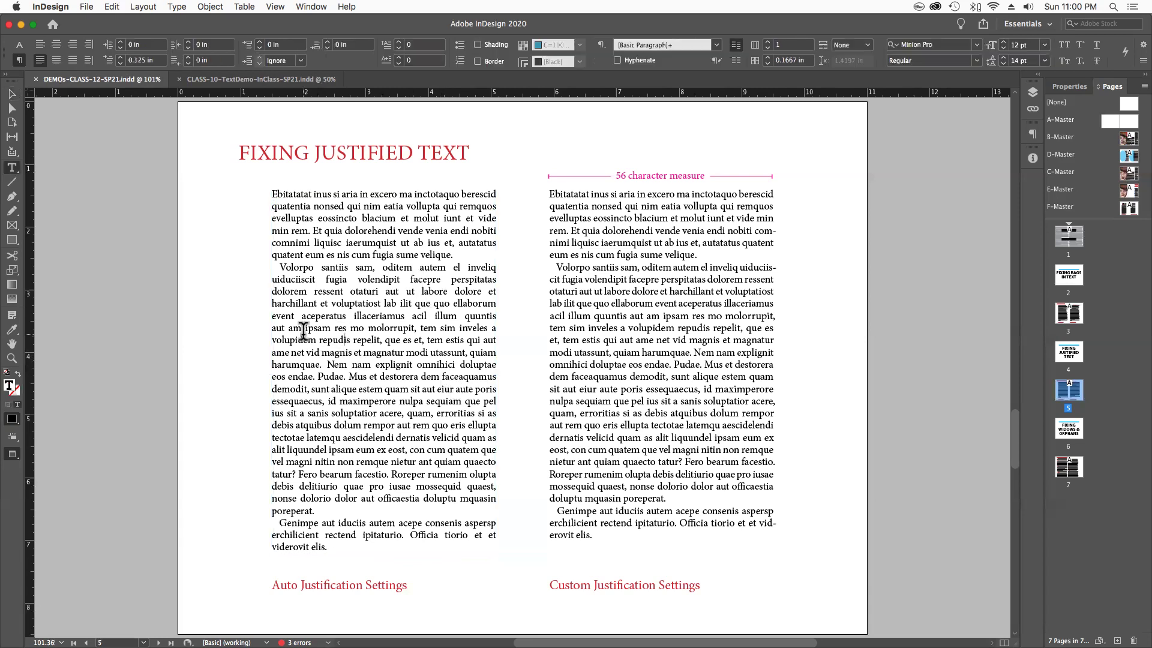
left_click(272, 200)
left_click_drag(272, 437, 501, 434)
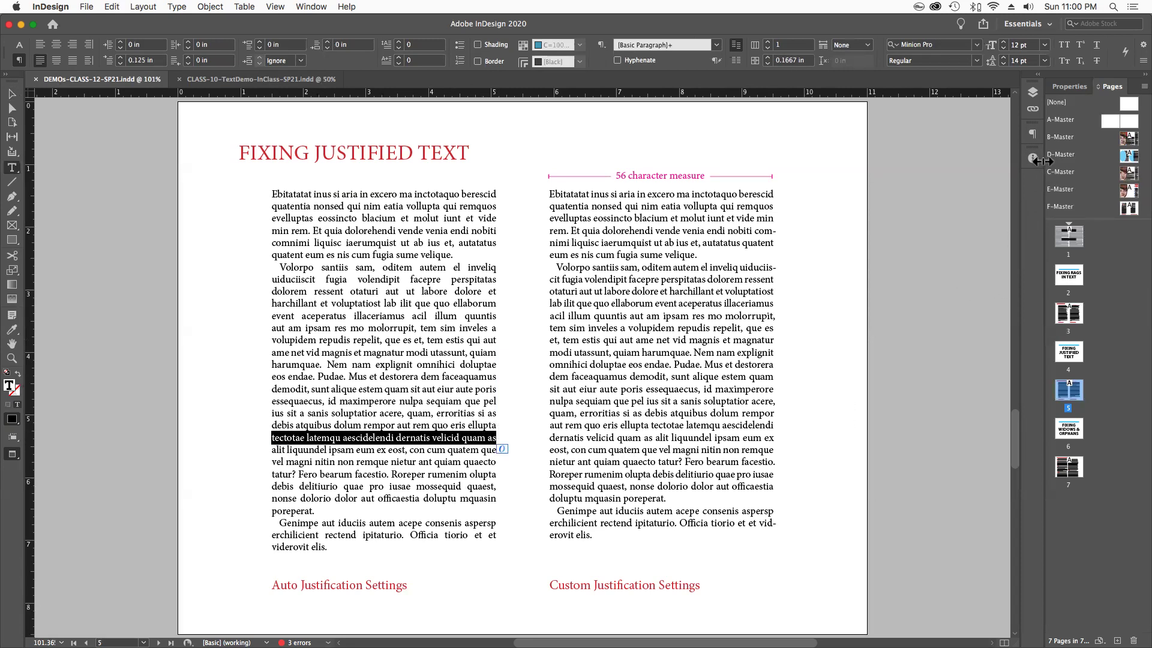
left_click(311, 6)
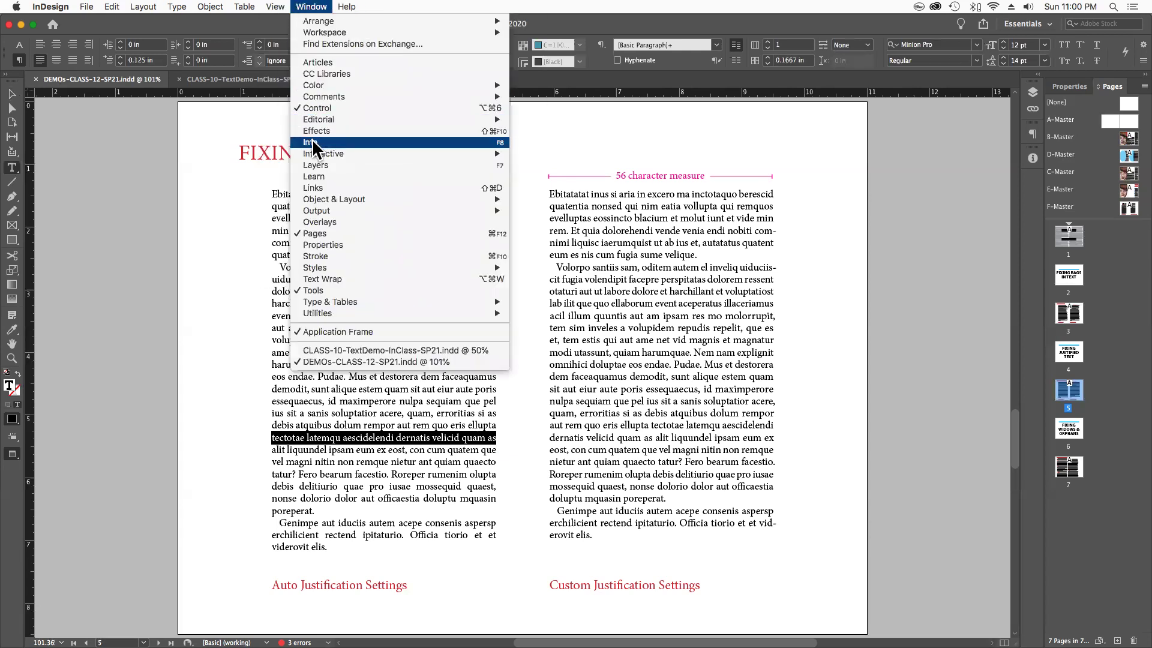
left_click(312, 142)
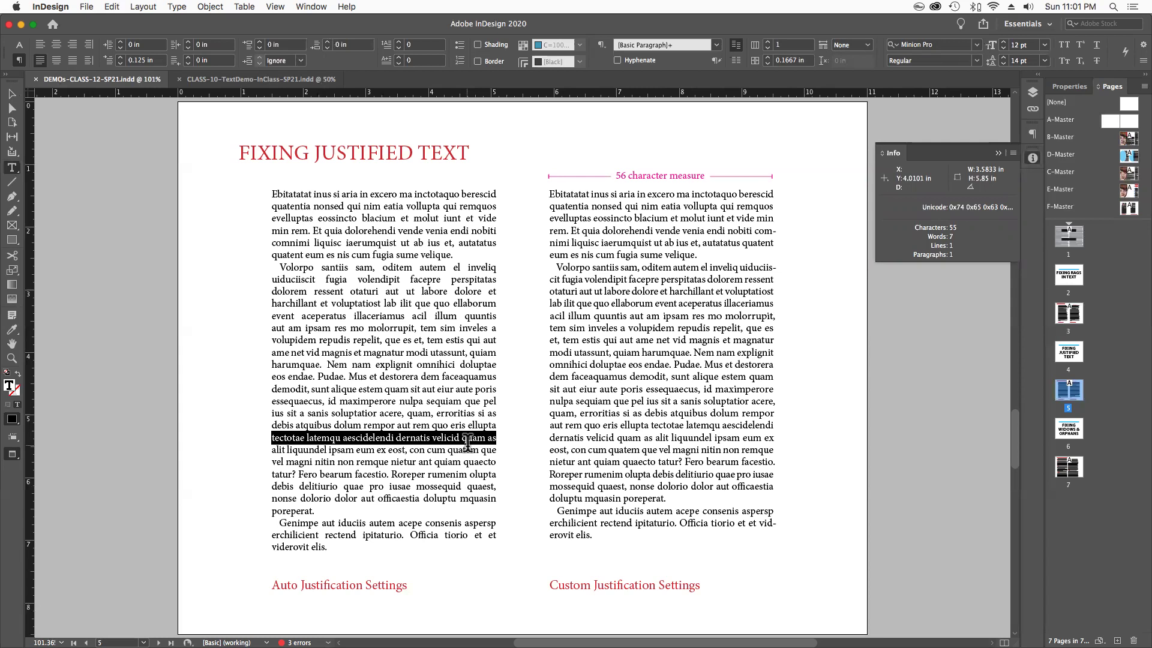
Deselect the text, switch to Normal screen mode with W, and show the Preferences submenu
left_click(260, 233)
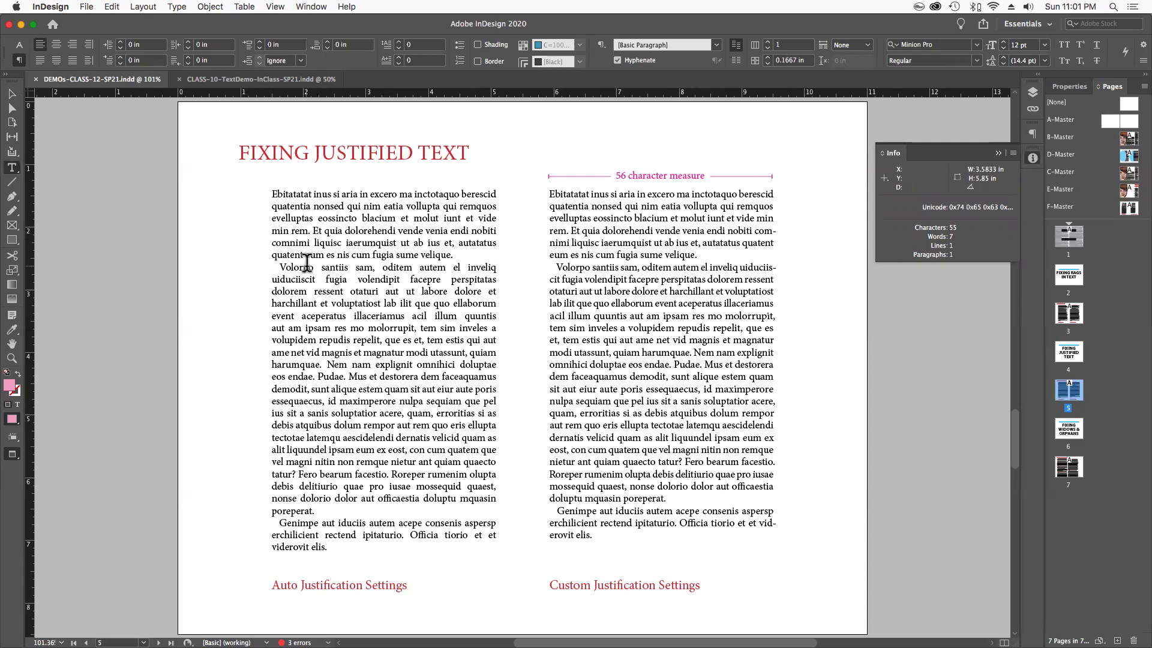
key("w")
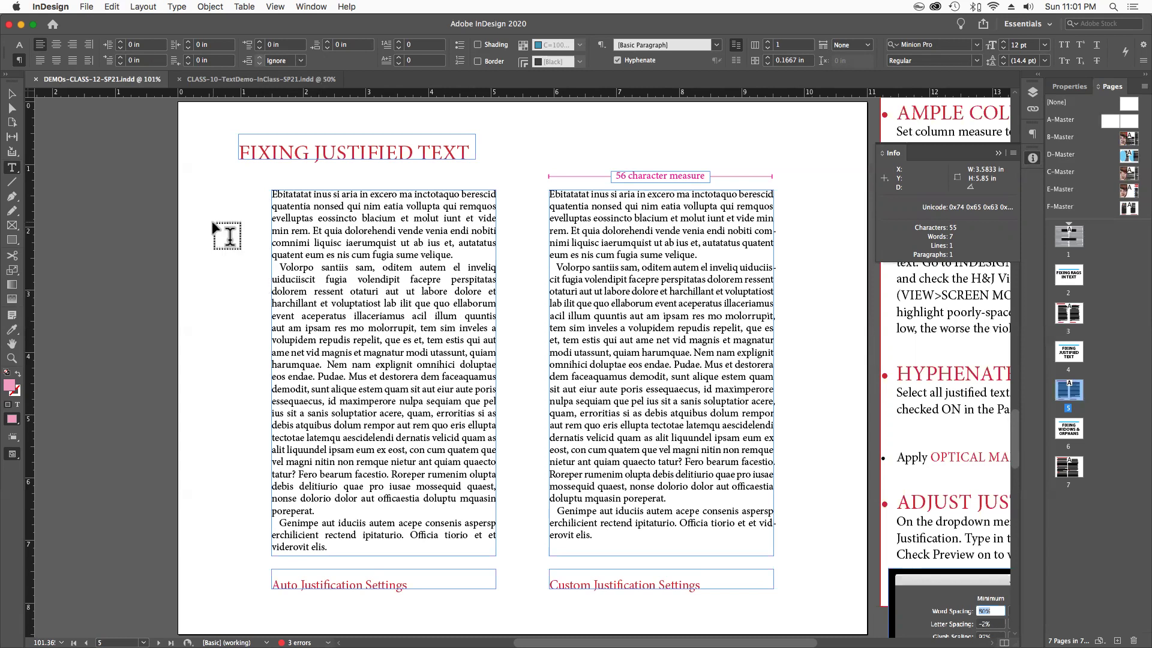
left_click(49, 7)
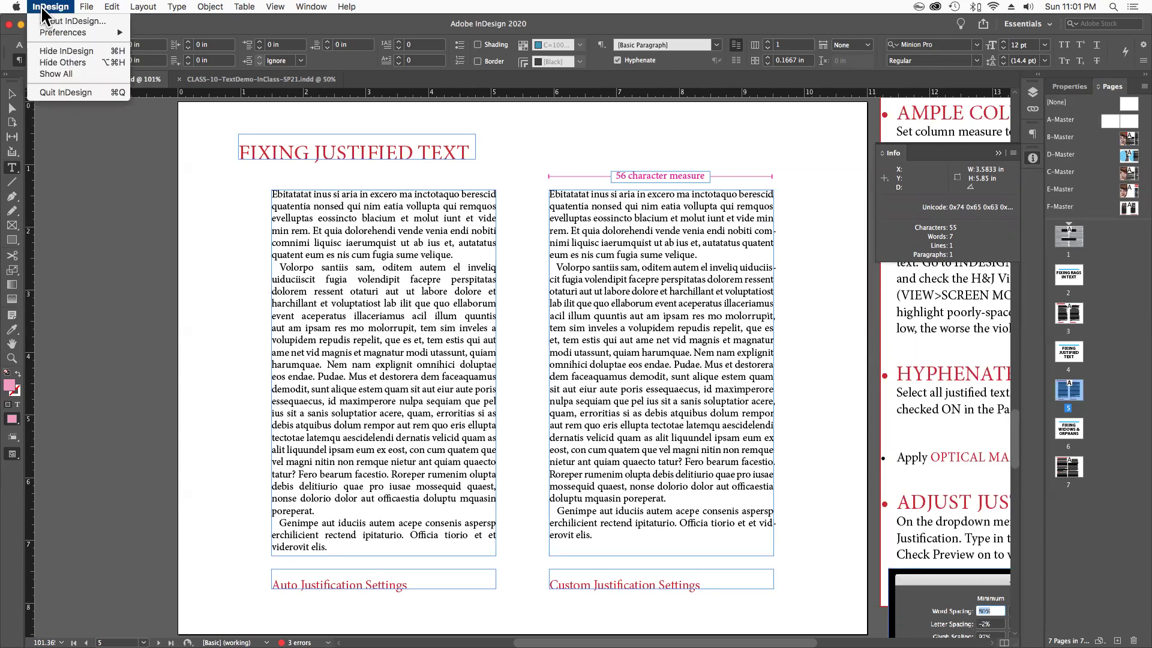
mouse_move(63, 33)
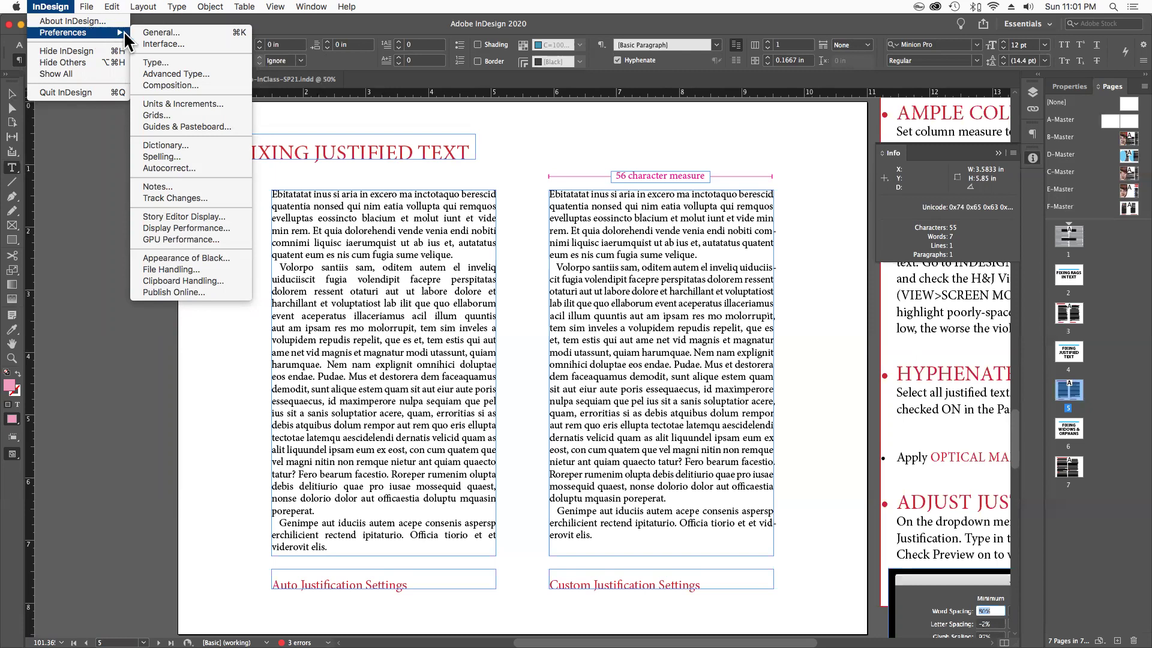
Enable H&J Violations highlighting in Composition preferences so loose left-column lines turn yellow
left_click(169, 85)
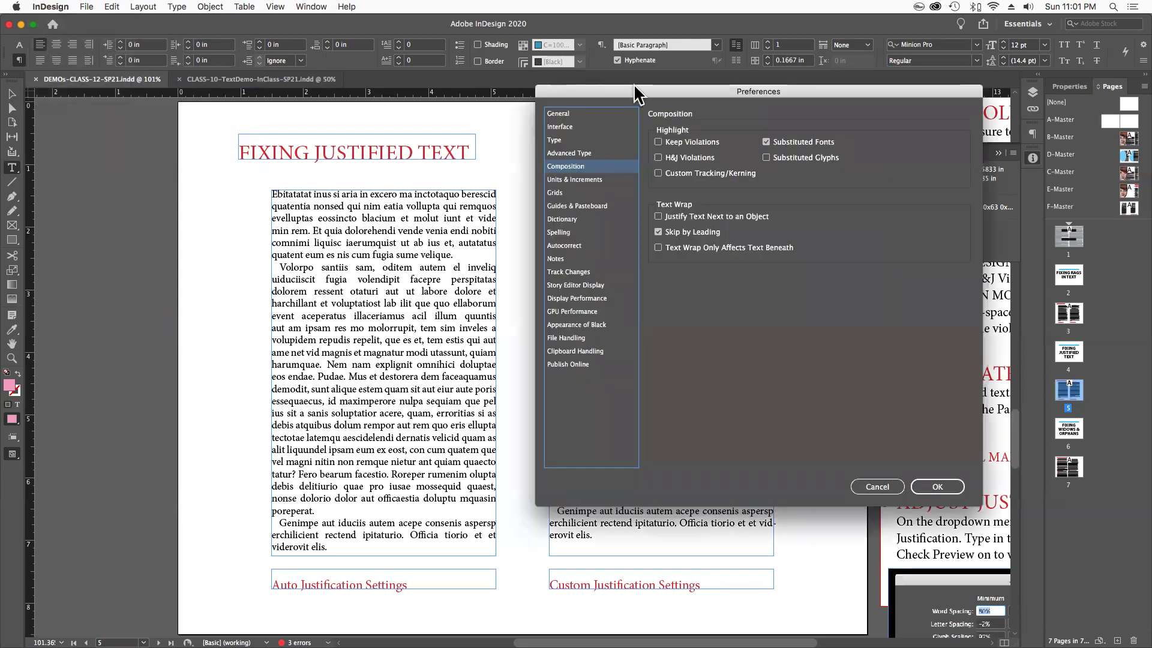
mouse_move(654, 92)
left_mouse_down()
mouse_move(729, 166)
mouse_move(812, 136)
left_mouse_up()
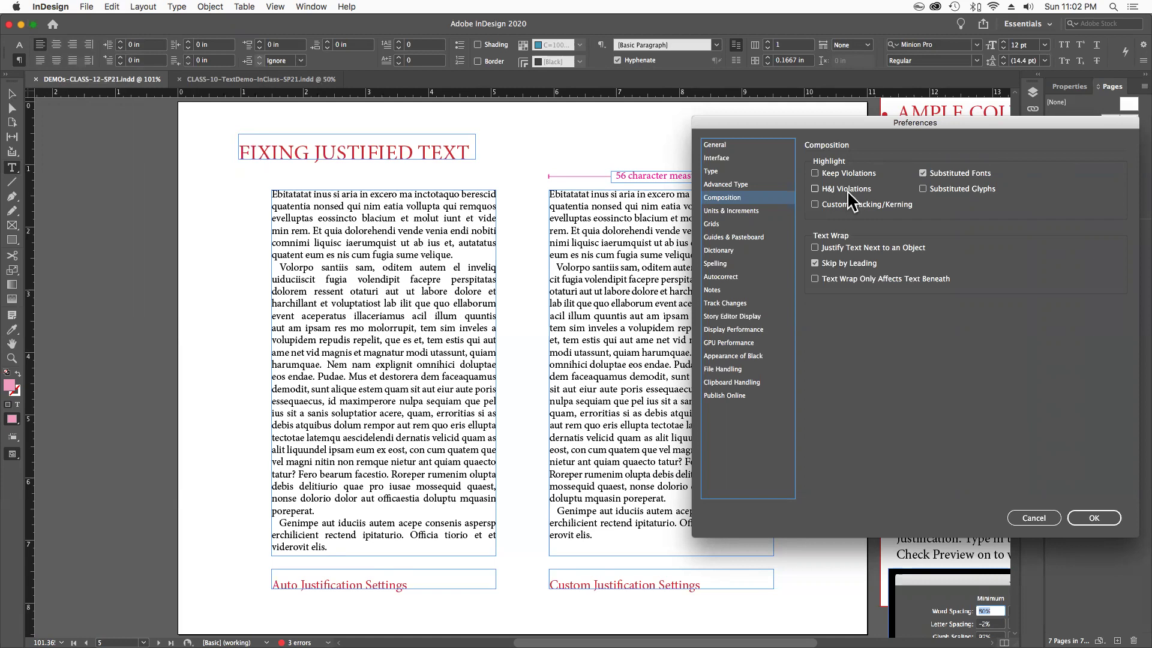
left_click(817, 187)
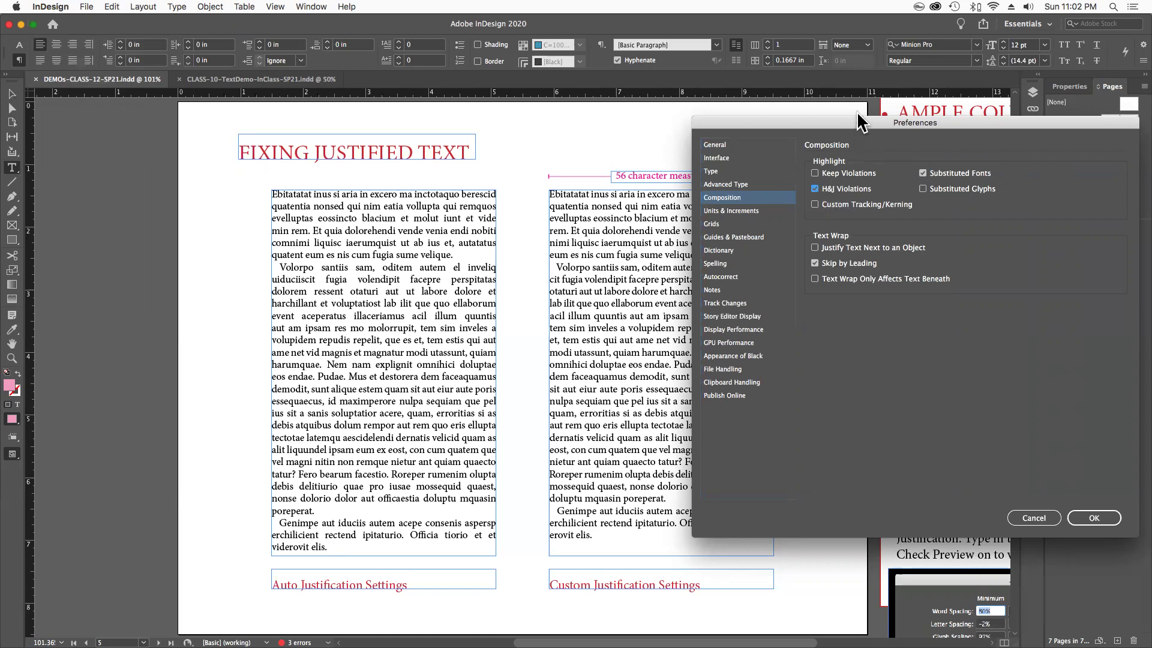
mouse_move(862, 123)
left_mouse_down()
mouse_move(718, 106)
mouse_move(788, 100)
left_mouse_up()
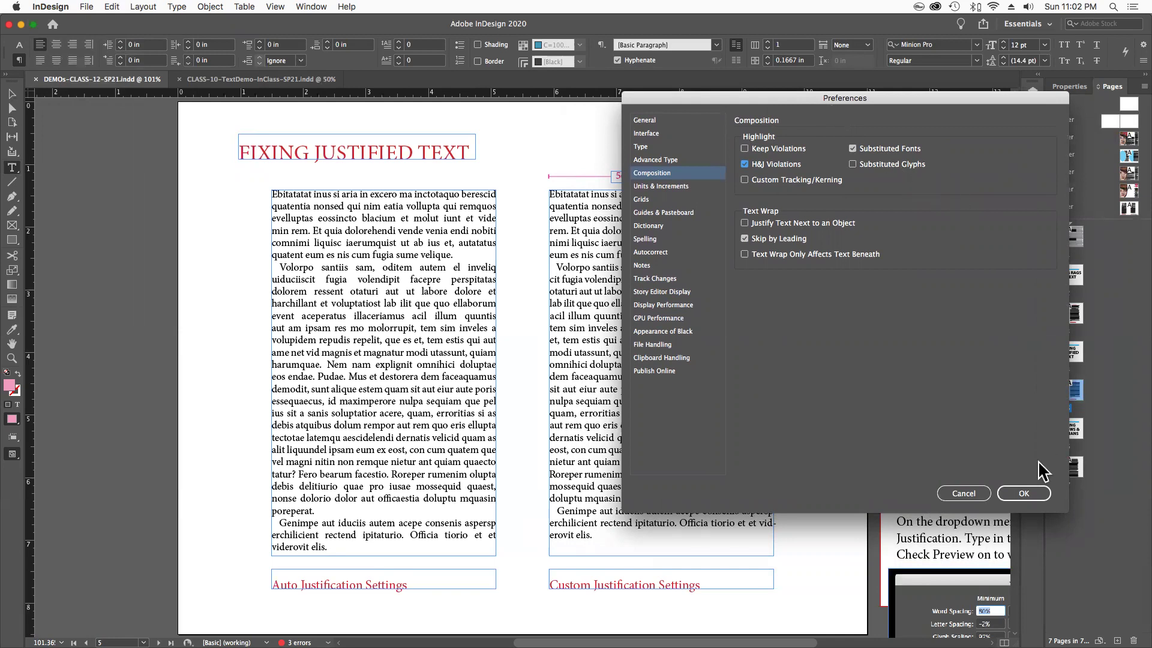
left_click(1027, 493)
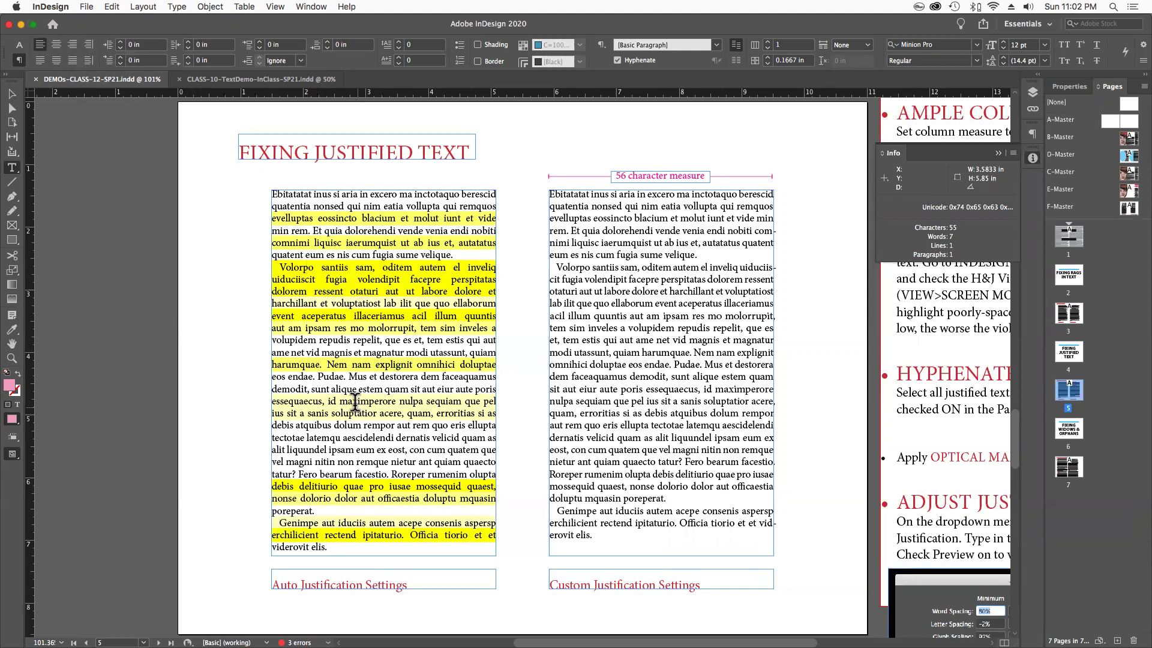
left_click_drag(353, 402, 411, 423)
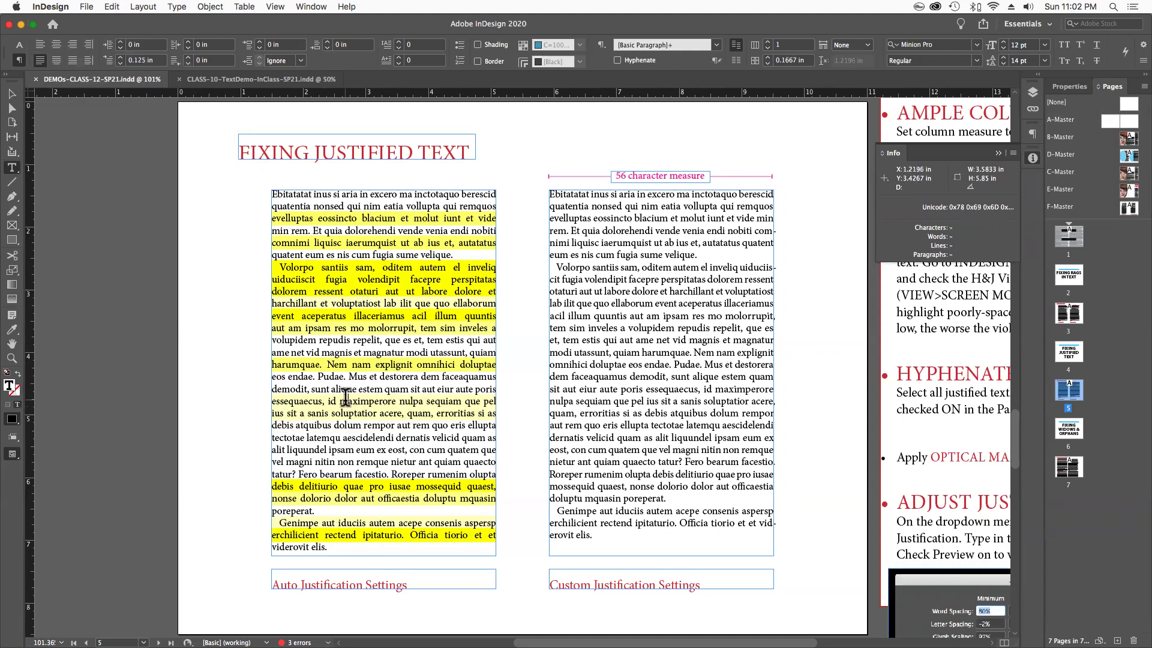
left_click_drag(351, 402, 406, 414)
left_click_drag(318, 266, 376, 292)
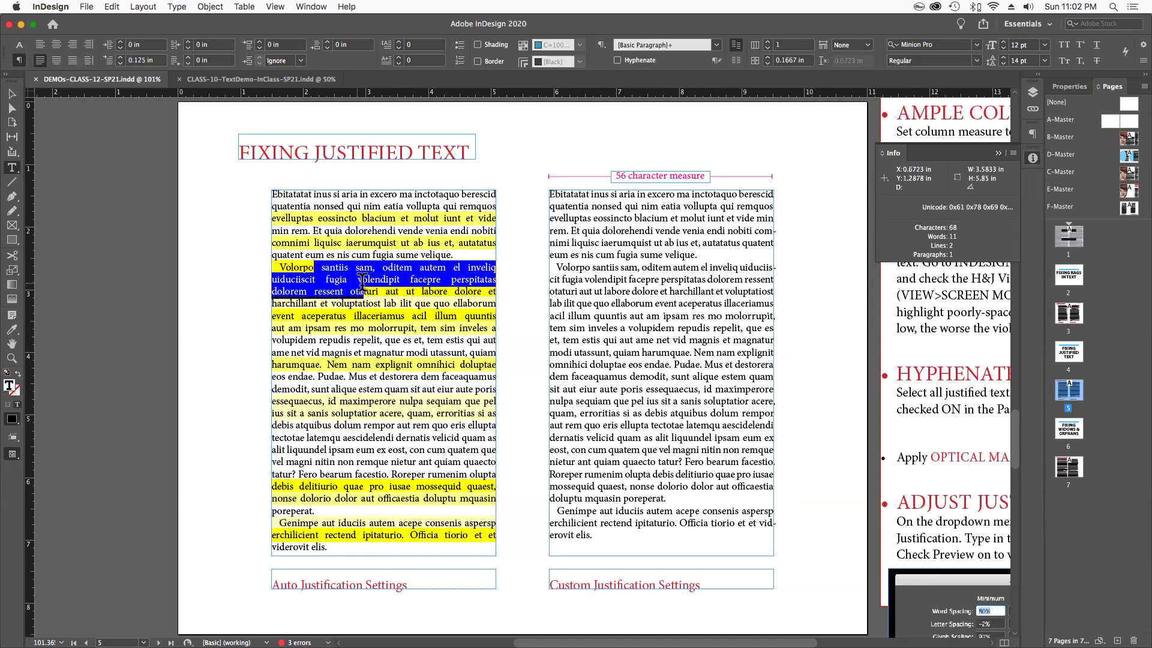
left_click(206, 281)
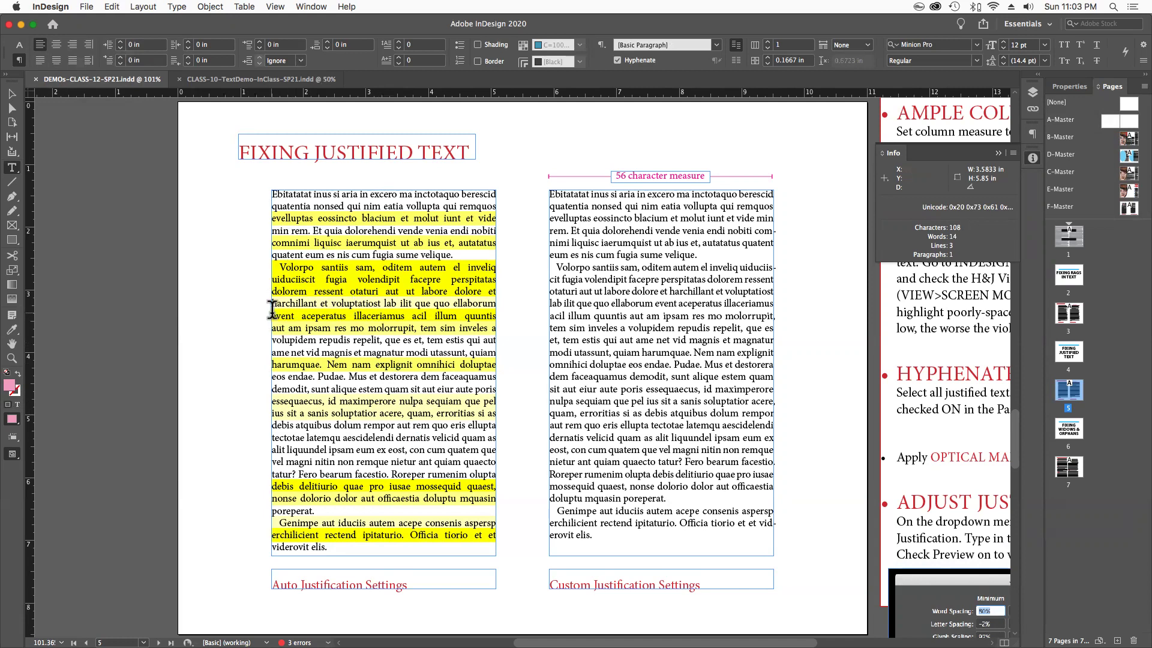
Select the whole left column: 1,469 characters, 227 words, three paragraphs
left_click(272, 306)
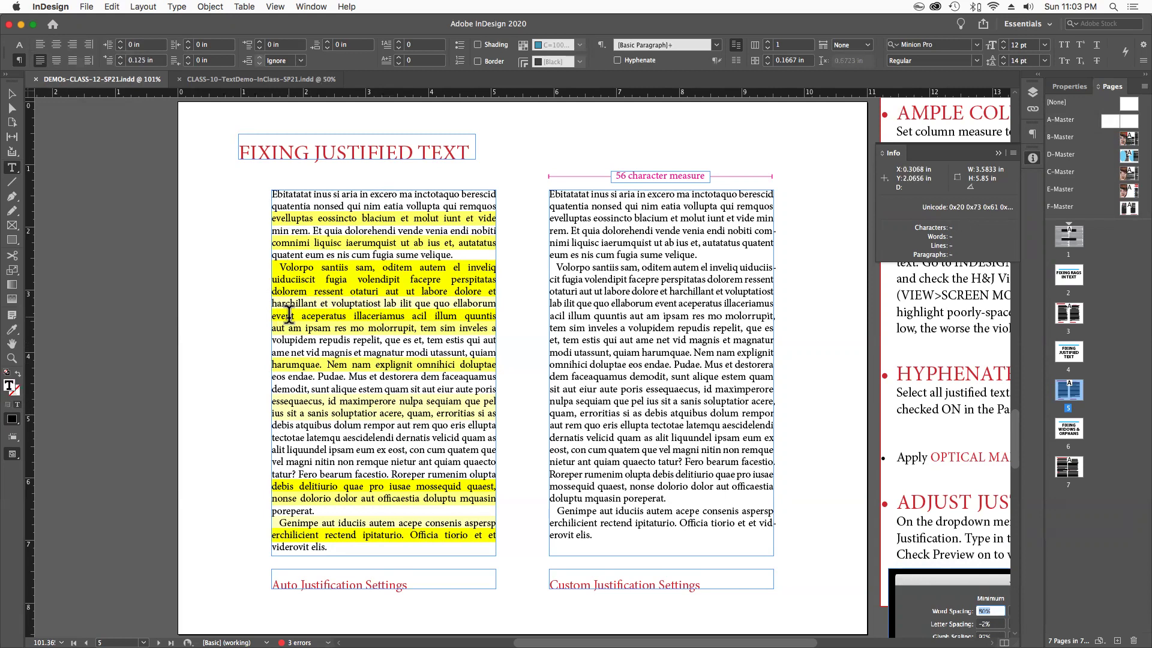
key("super+a")
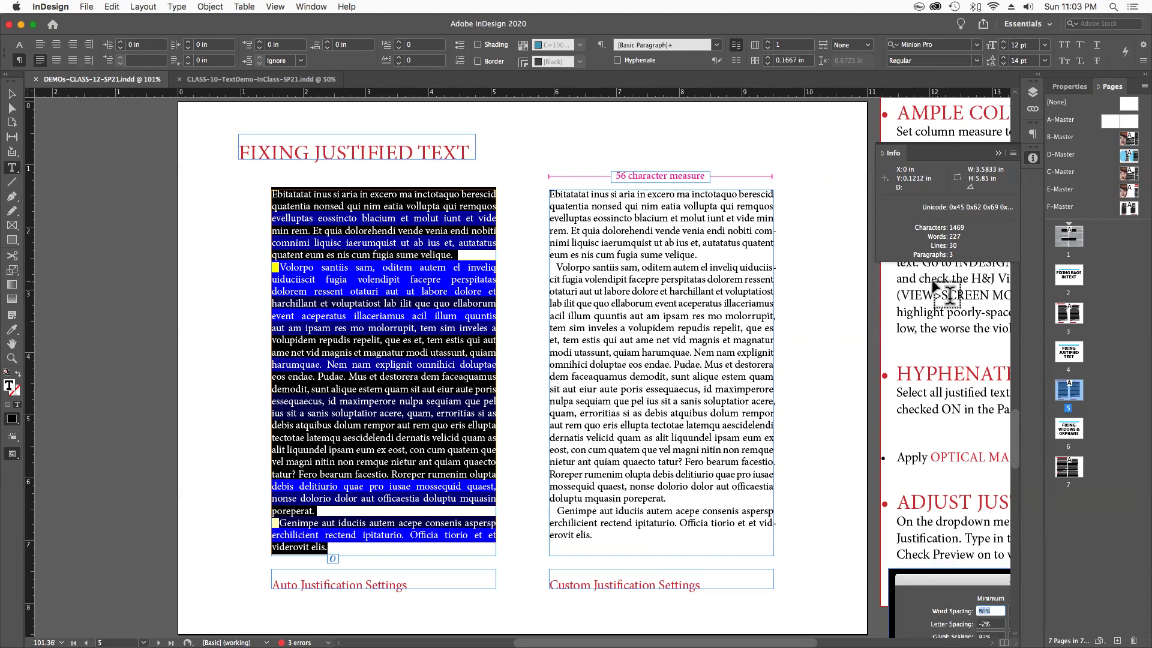
Show the Paragraph panel from Window > Type & Tables for the selected left-column text
left_click(308, 7)
mouse_move(330, 301)
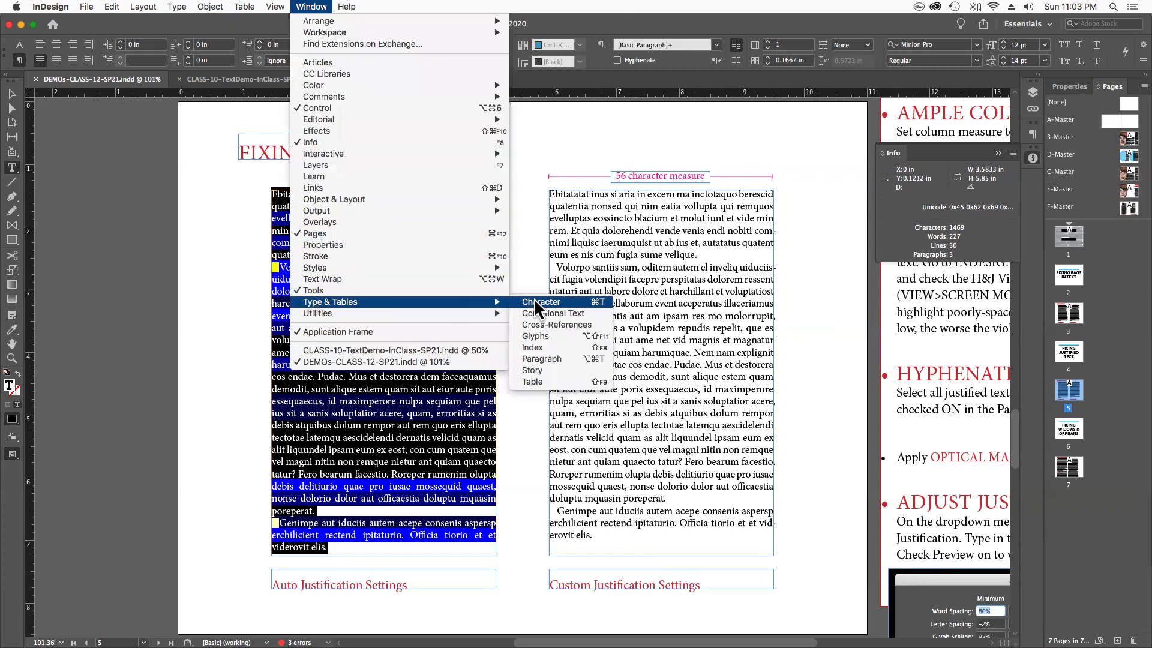
left_click(540, 359)
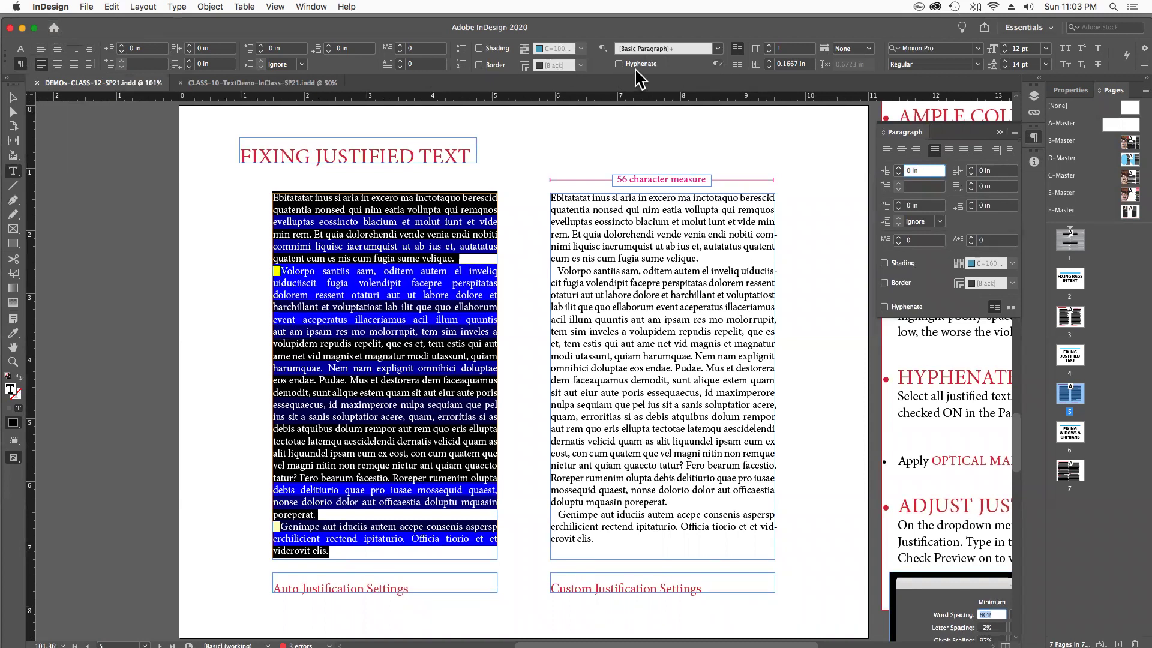
Turn on Hyphenate for the left column, compare via undo/redo, then deselect the text
left_click(884, 305)
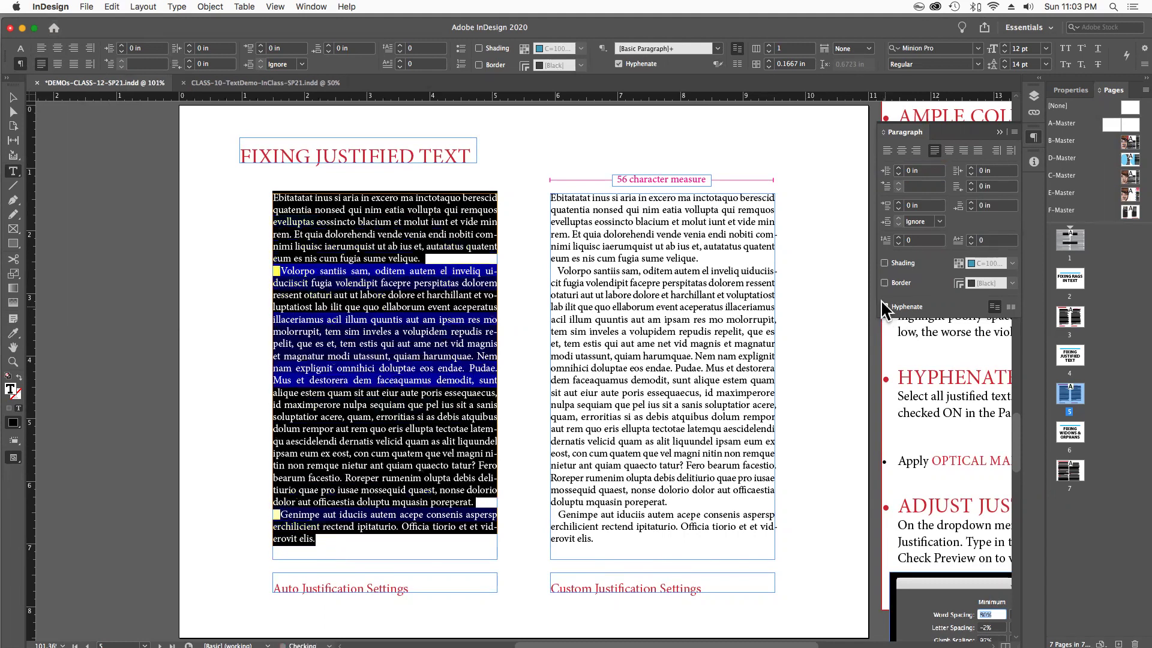
left_click(619, 155)
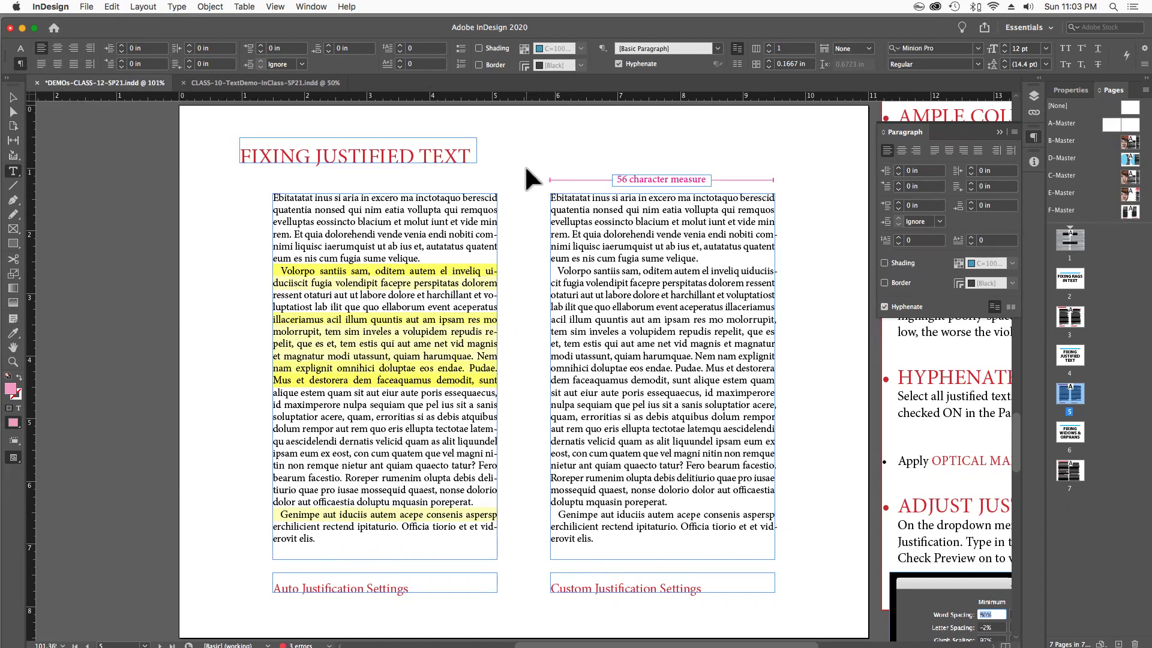
key("super+z")
key("super+z")
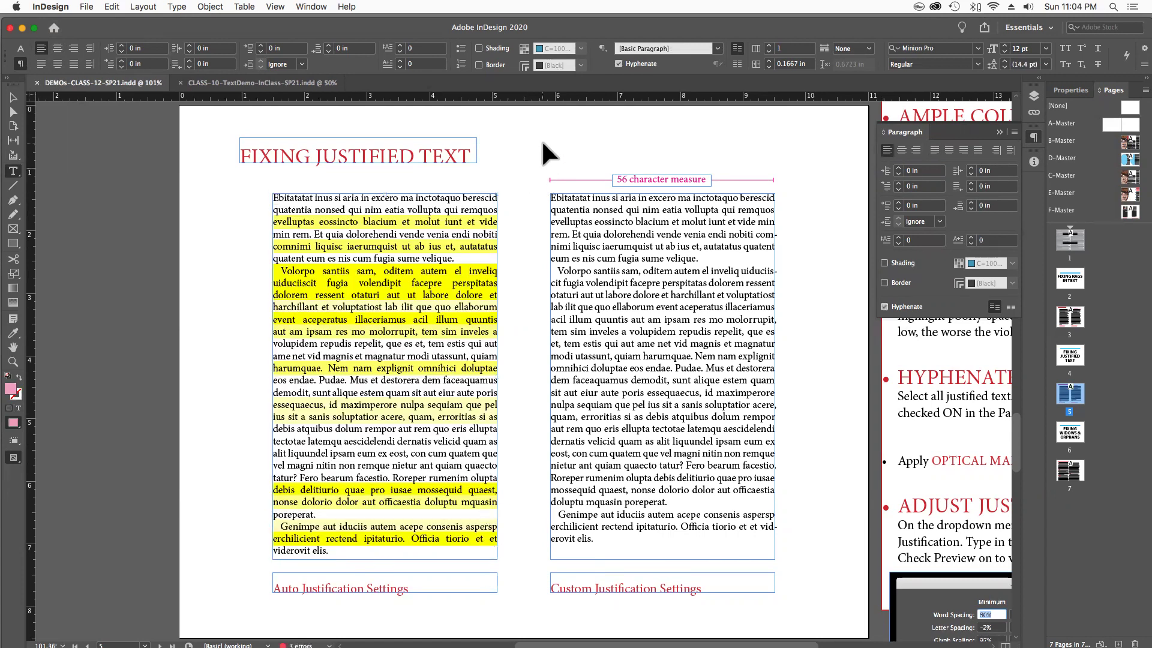
key("super+shift+z")
key("super+shift+z")
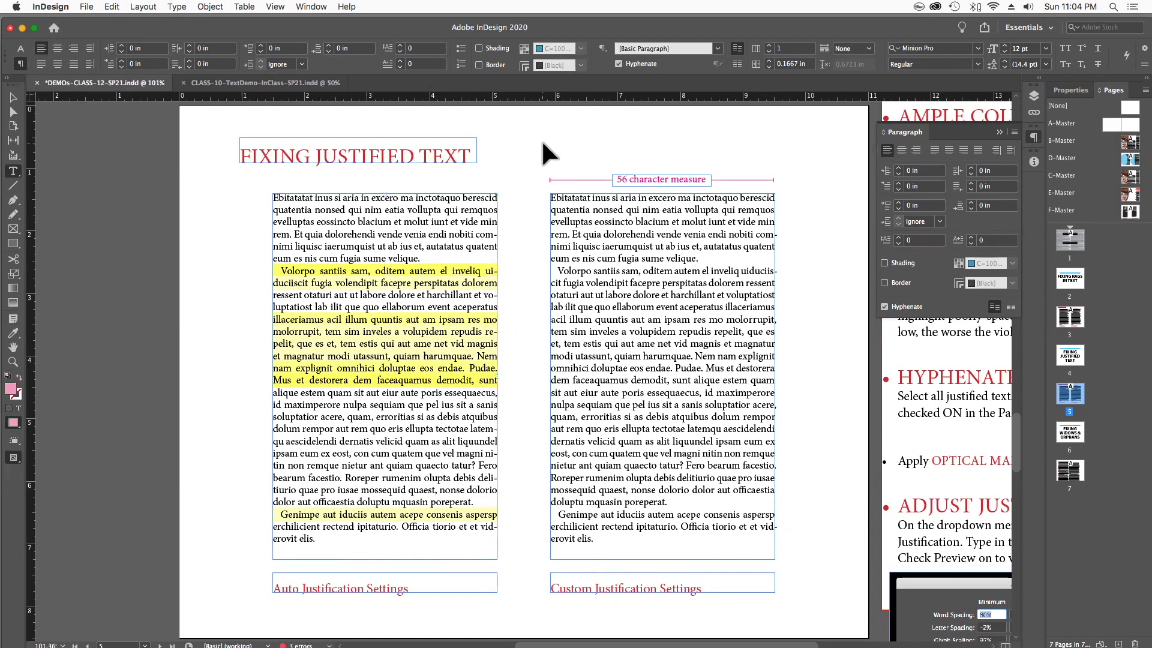
key("super+a")
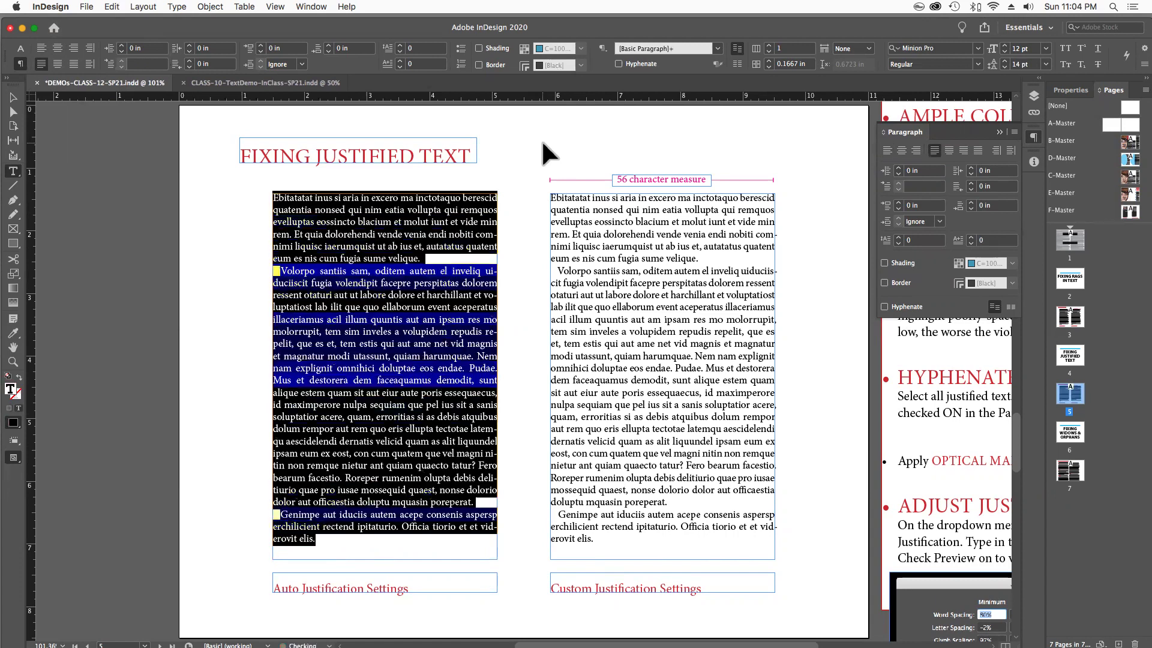
key("Escape")
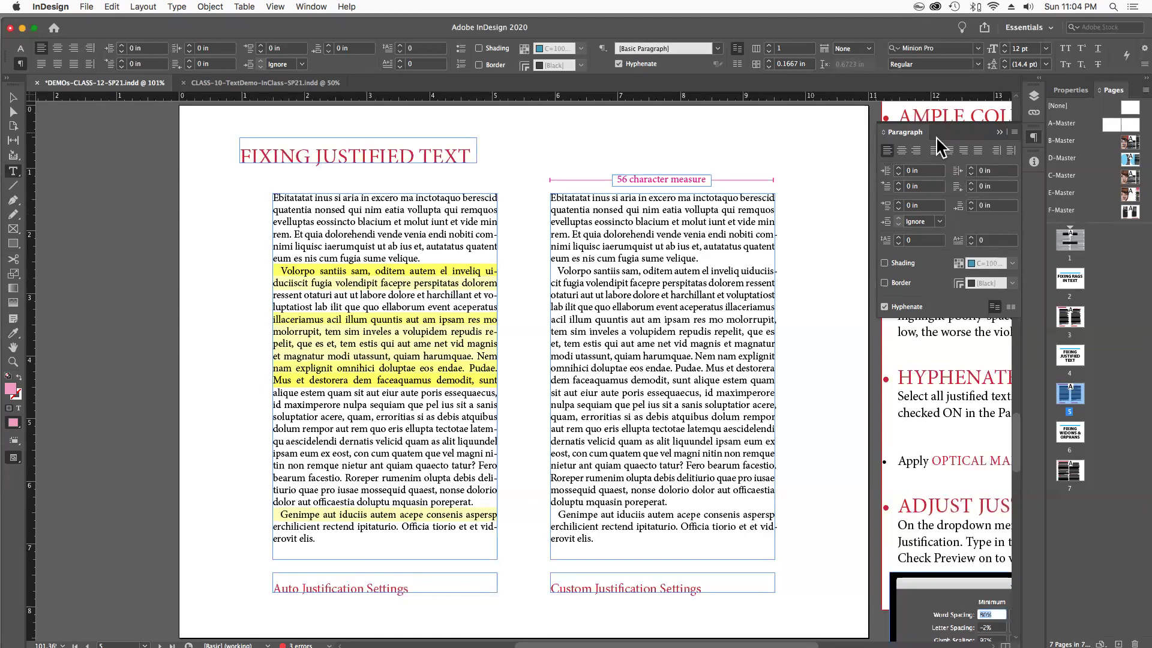
Collapse the Paragraph panel so both columns are fully visible
left_click(1001, 133)
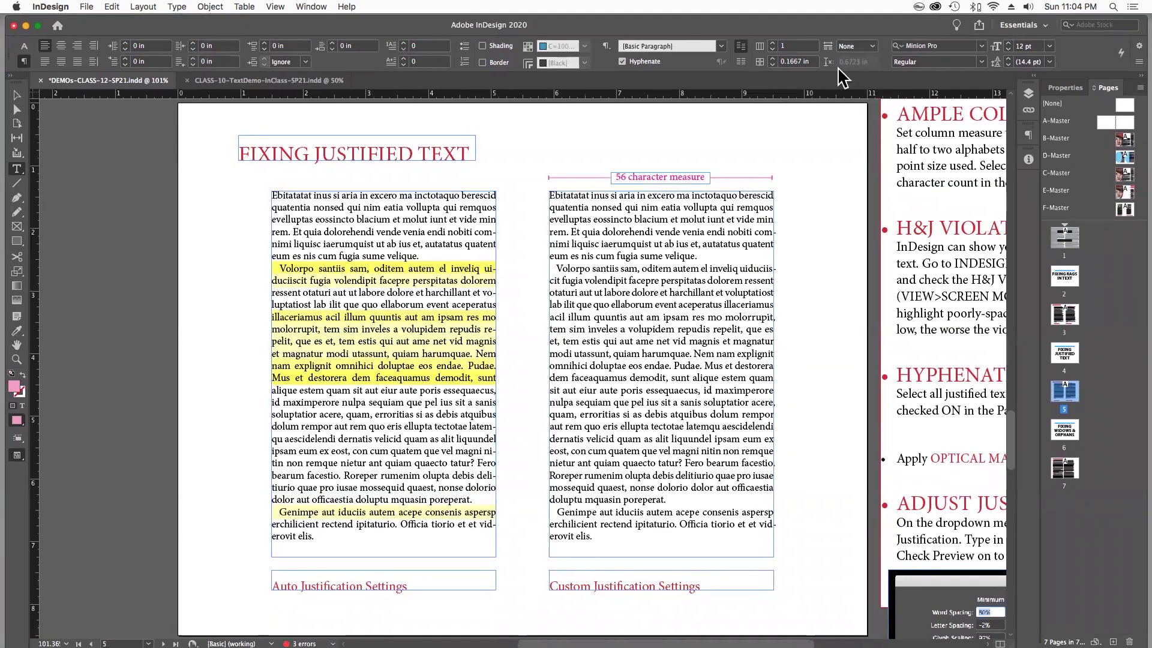
Select all left-column text and bring up Justification, showing 80/100/133% word spacing
left_click_drag(846, 360, 792, 289)
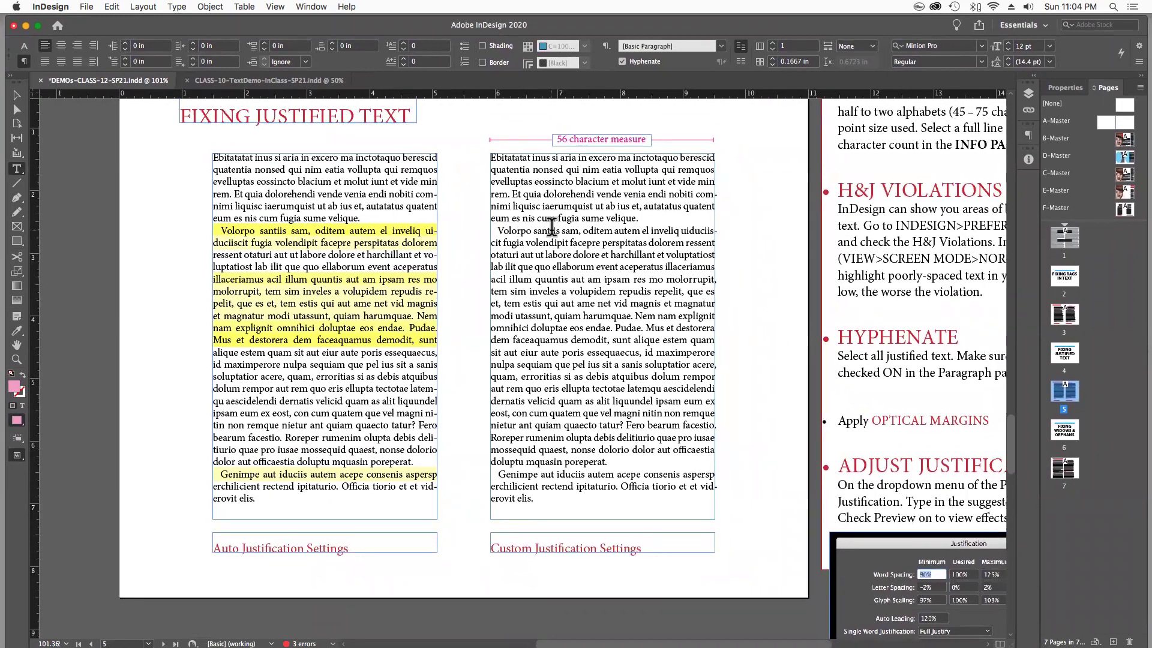
left_click(252, 162)
key("super+a")
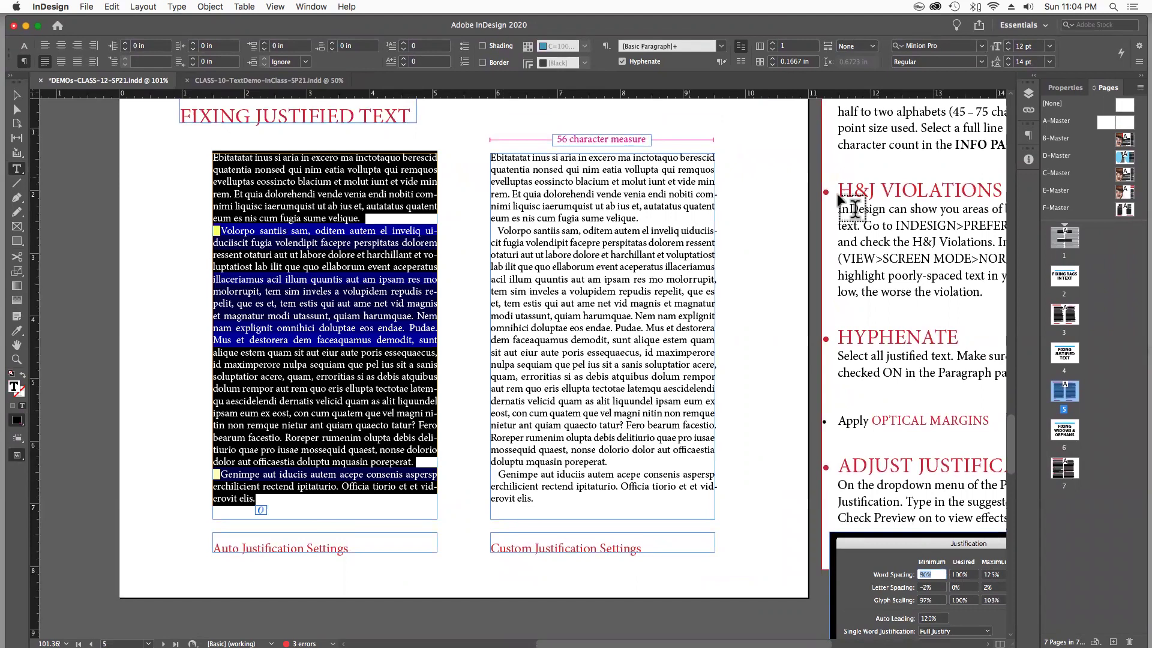
left_click(1030, 134)
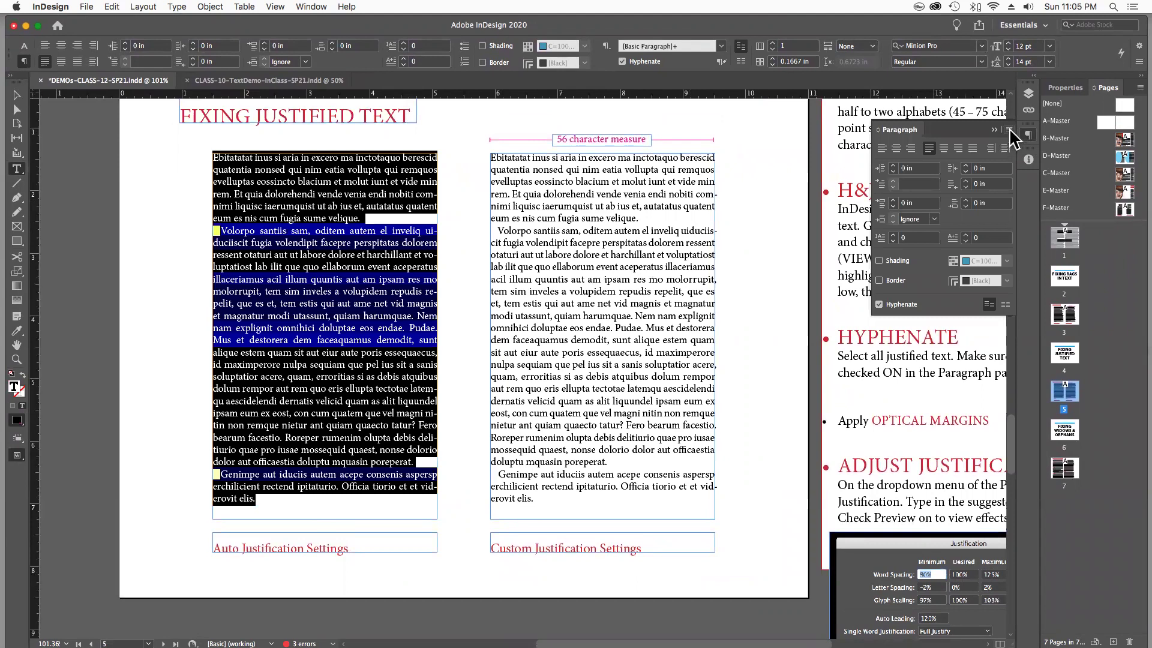
left_click(1008, 133)
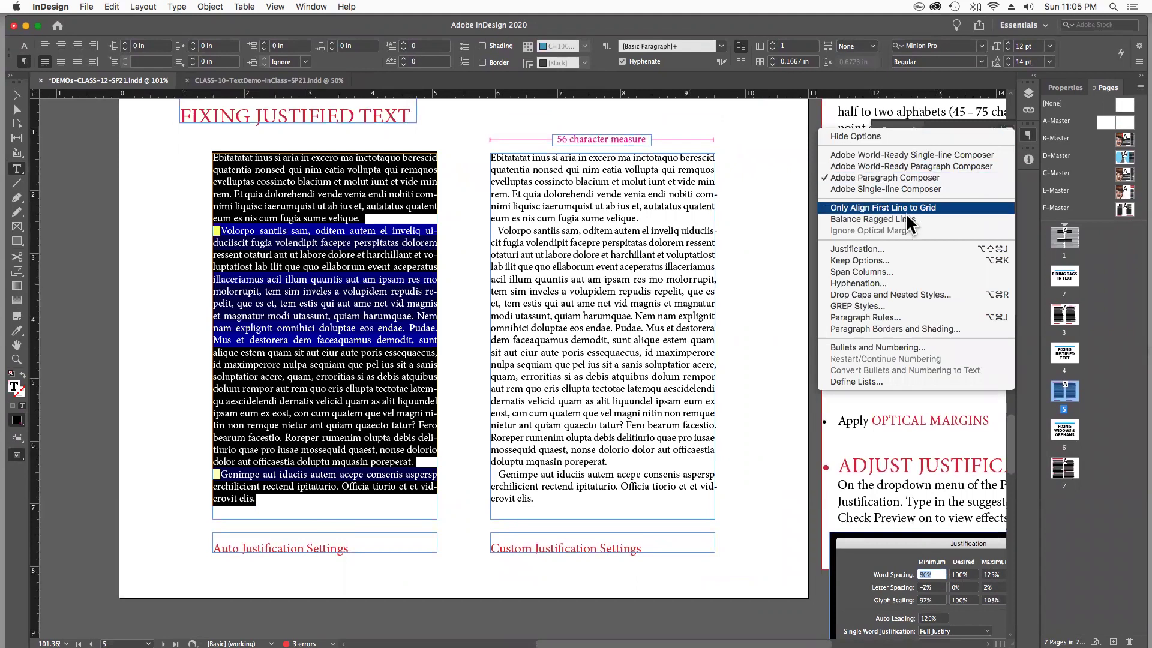
left_click(904, 246)
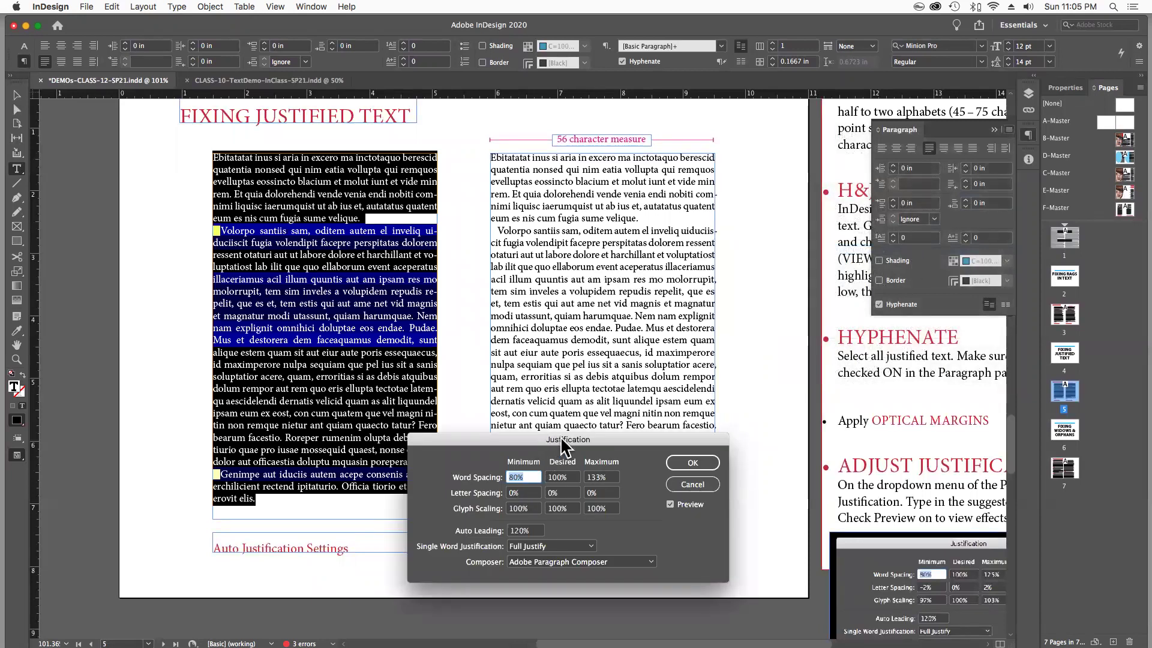
mouse_move(562, 439)
left_mouse_down()
mouse_move(637, 450)
mouse_move(655, 401)
left_mouse_up()
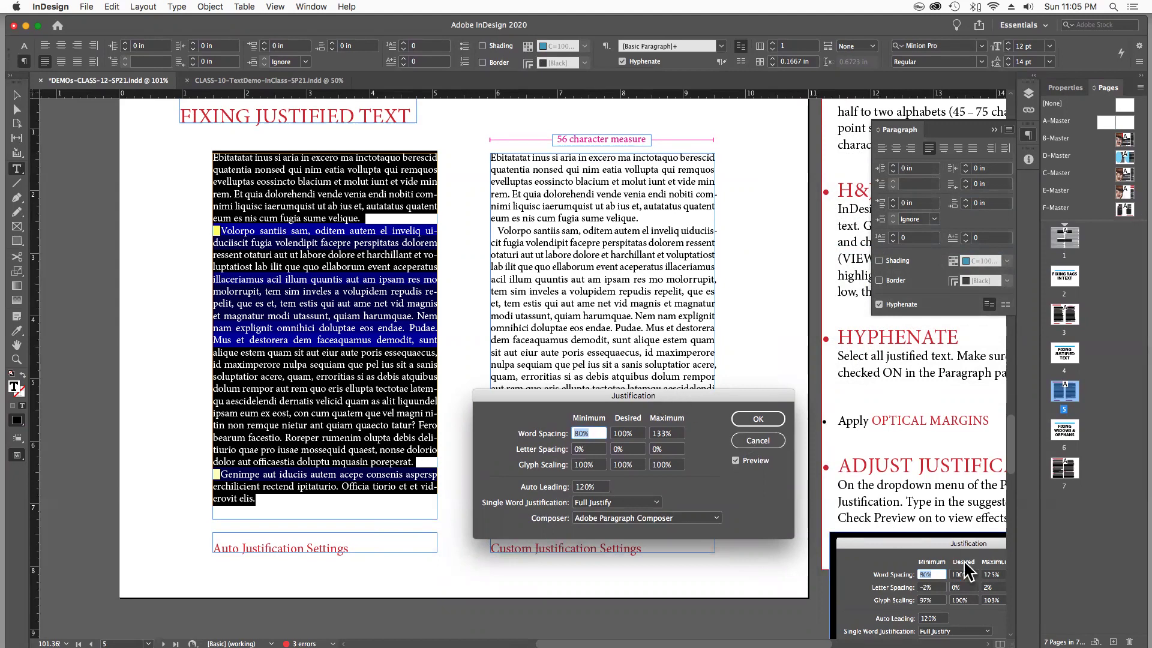
left_click(759, 440)
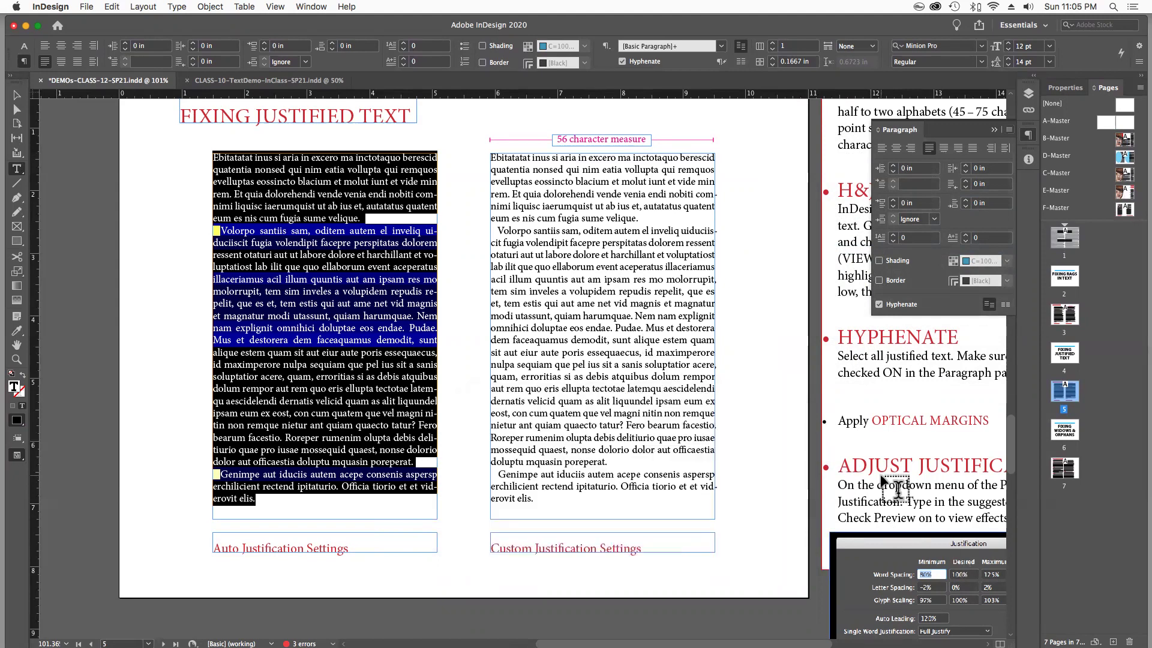
left_click(923, 540)
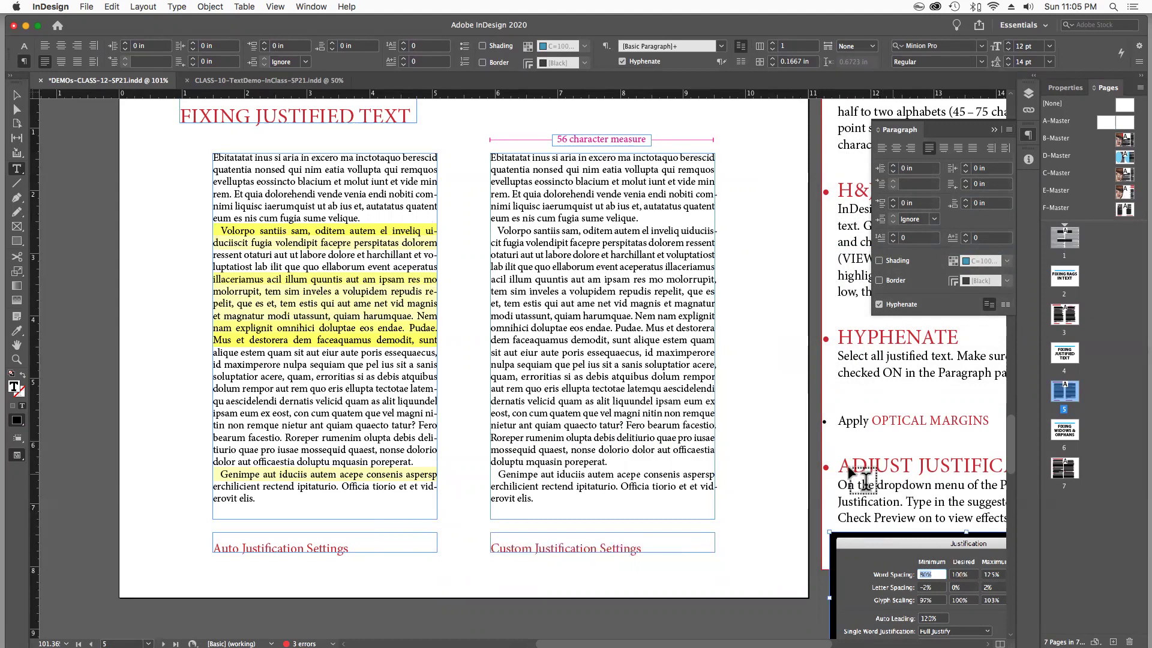
scroll(850, 472, "down", 3)
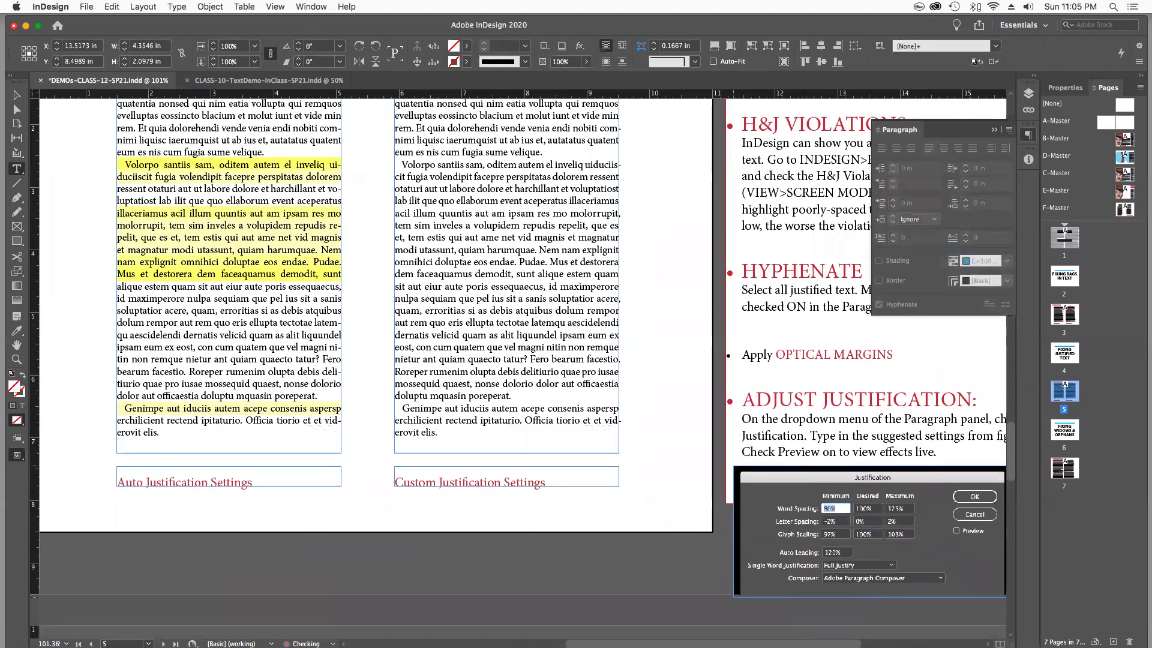
scroll(670, 407, "down", 2)
scroll(671, 408, "up", 2)
mouse_move(585, 469)
left_mouse_down()
mouse_move(490, 417)
mouse_move(495, 405)
left_mouse_up()
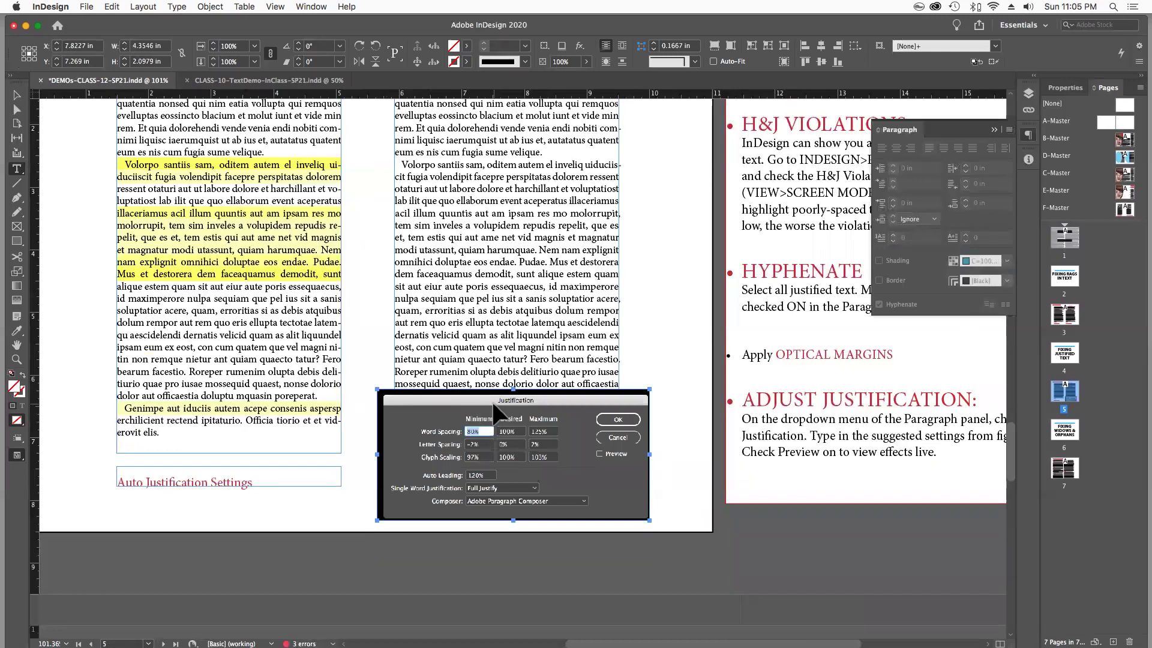
left_click(356, 396)
left_click_drag(445, 311, 607, 487)
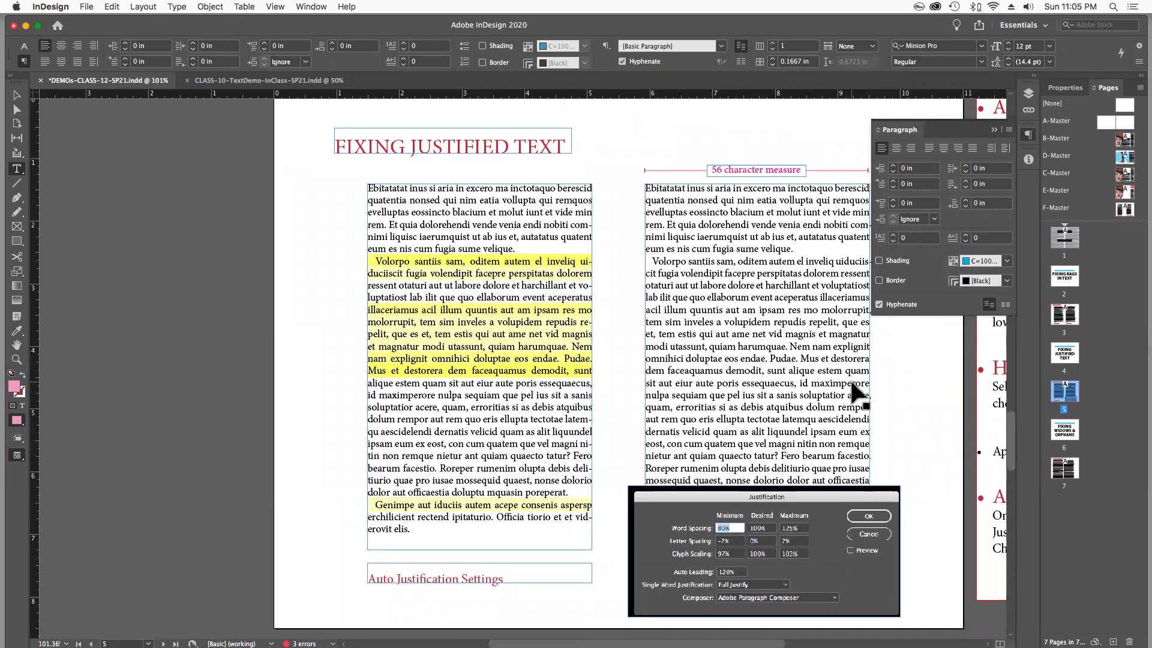
Open Justification beside the text column with Preview on, ready to edit the 133% maximum word spacing
key("ctrl+alt+shift+j")
left_click_drag(733, 399, 432, 394)
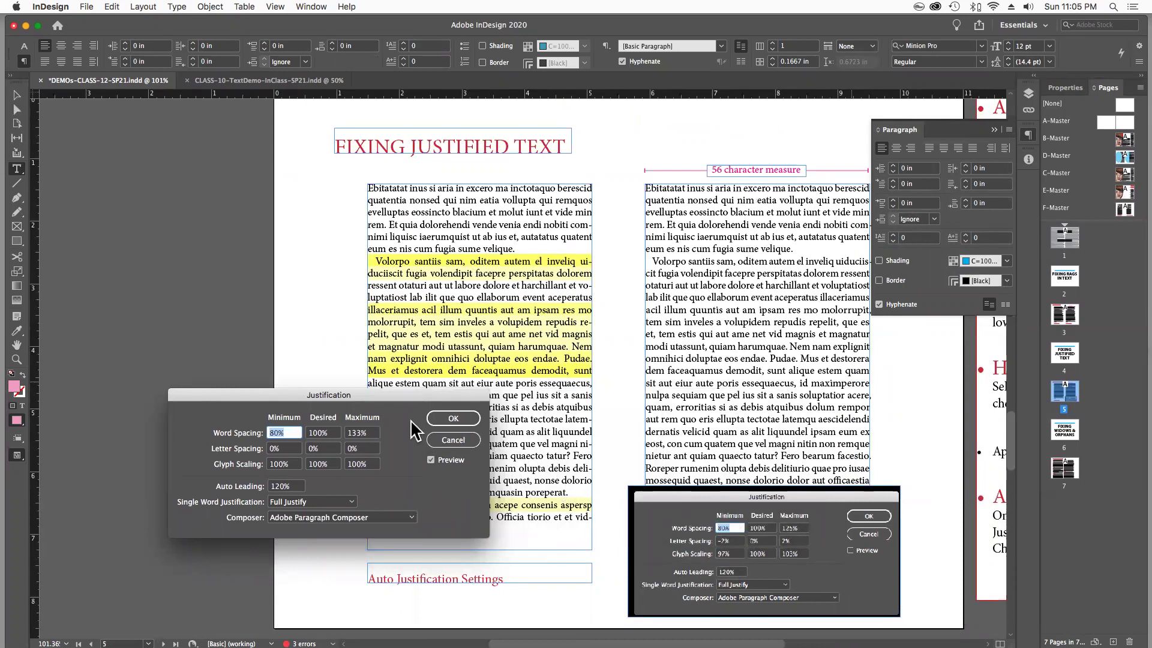
left_click_drag(396, 396, 411, 434)
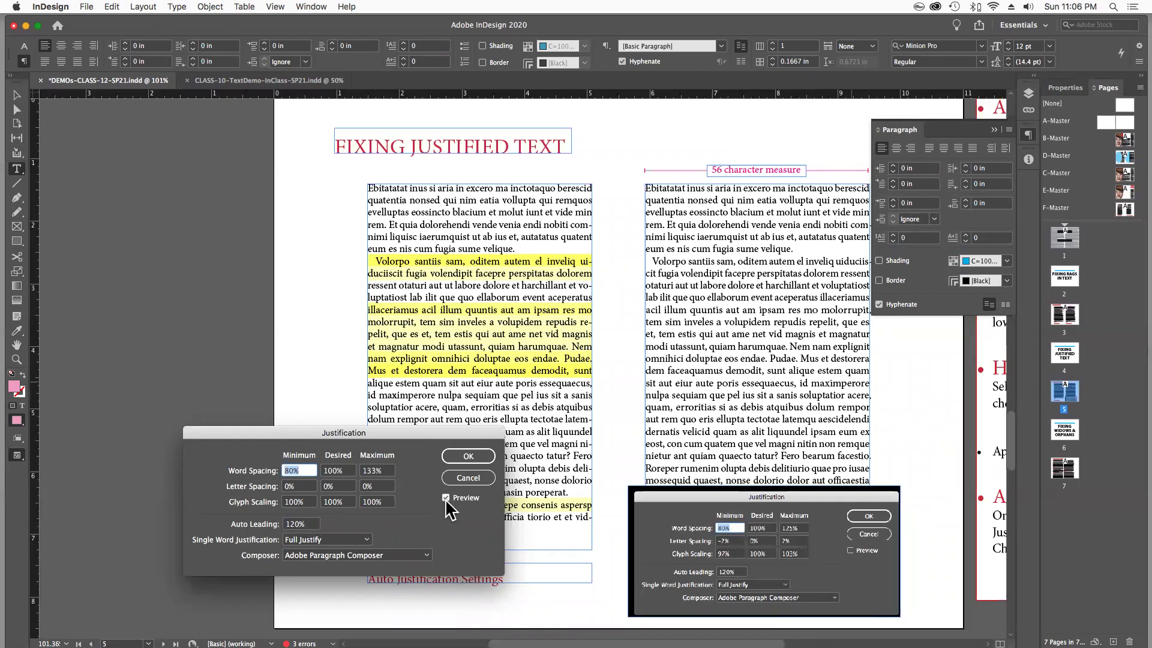
left_click(447, 498)
mouse_move(387, 433)
left_mouse_down()
mouse_move(252, 366)
mouse_move(303, 398)
left_mouse_up()
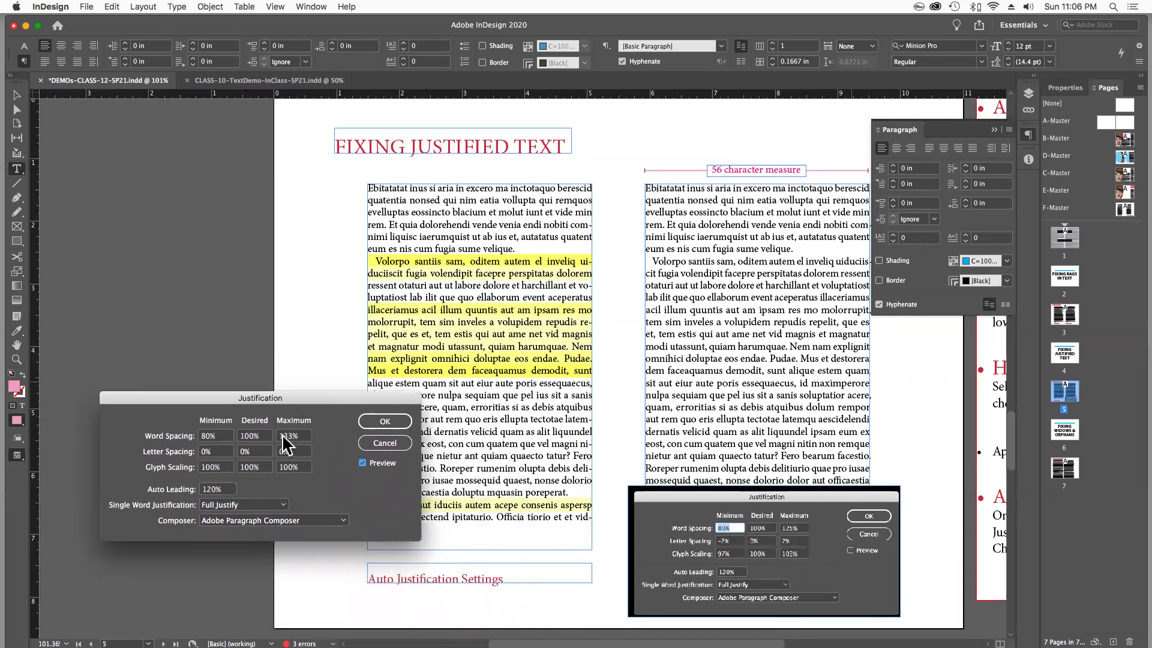
left_click(282, 436)
Change the maximum word spacing from 133% to 125%
left_click_drag(284, 435, 289, 439)
type("125")
key("BackSpace")
key("BackSpace")
key("BackSpace")
type("5")
Set letter spacing minimum to -2% and maximum to 2%
left_click(216, 450)
left_click_drag(222, 451, 191, 451)
type("-2")
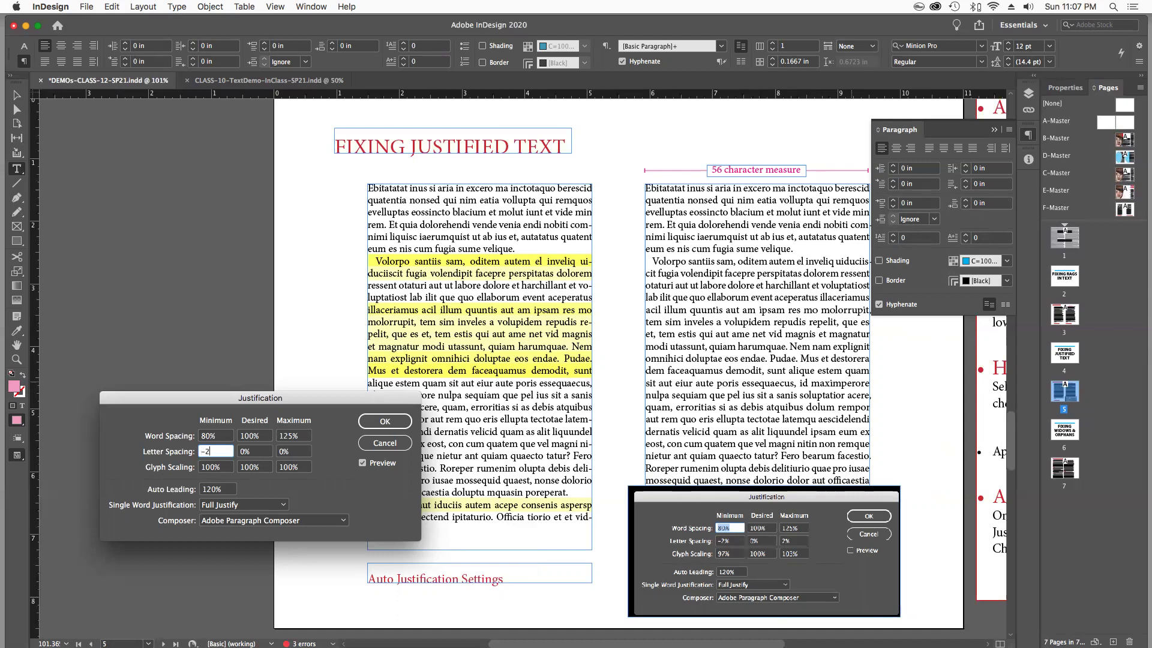
key("Tab")
left_click(289, 451)
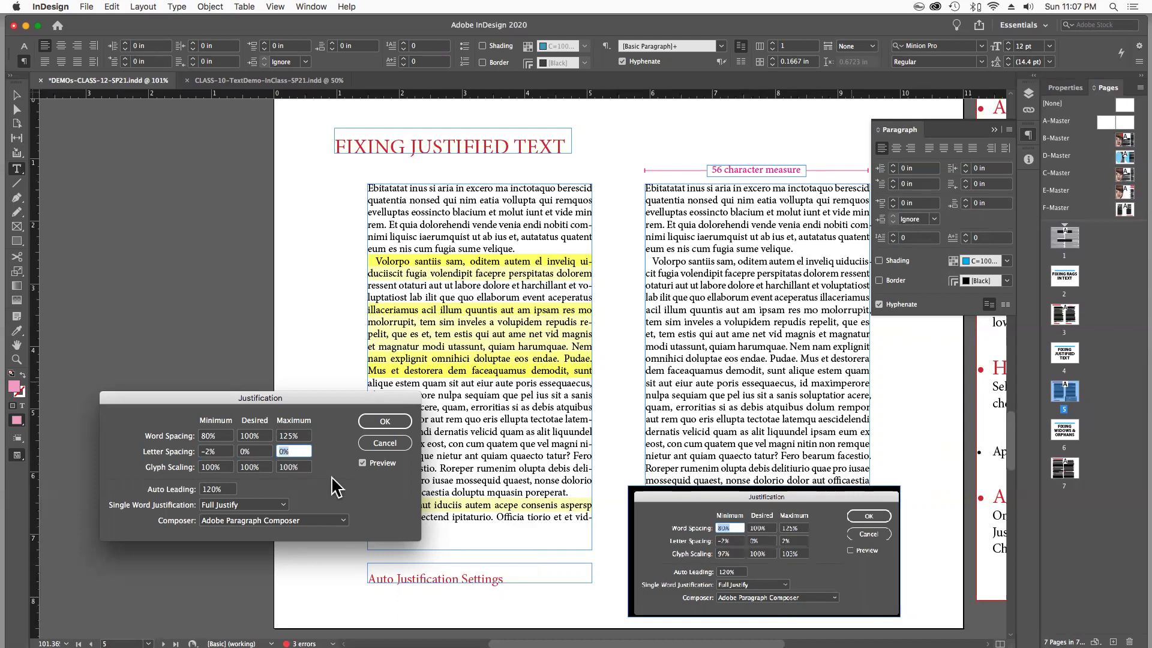
type("2")
Set glyph scaling minimum to 97% and maximum to 103%
key("Tab")
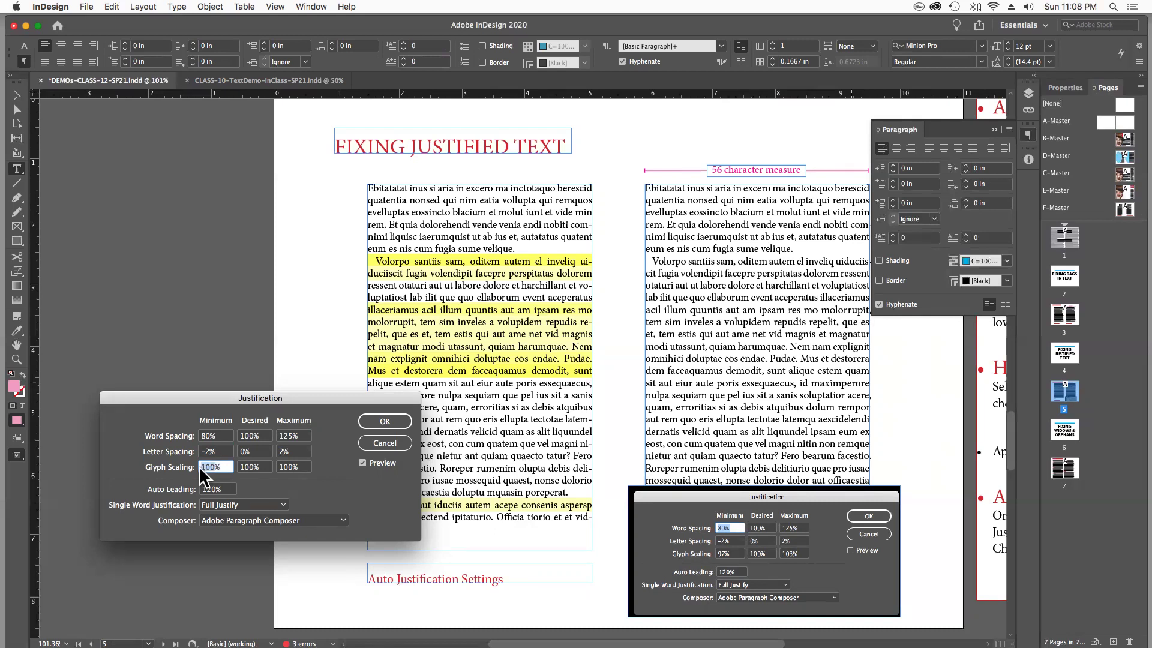
type("97")
key("Tab")
key("Tab")
type("10")
key("Tab")
Compare the column with Preview toggled, then apply the justification settings
left_click_drag(304, 398, 299, 396)
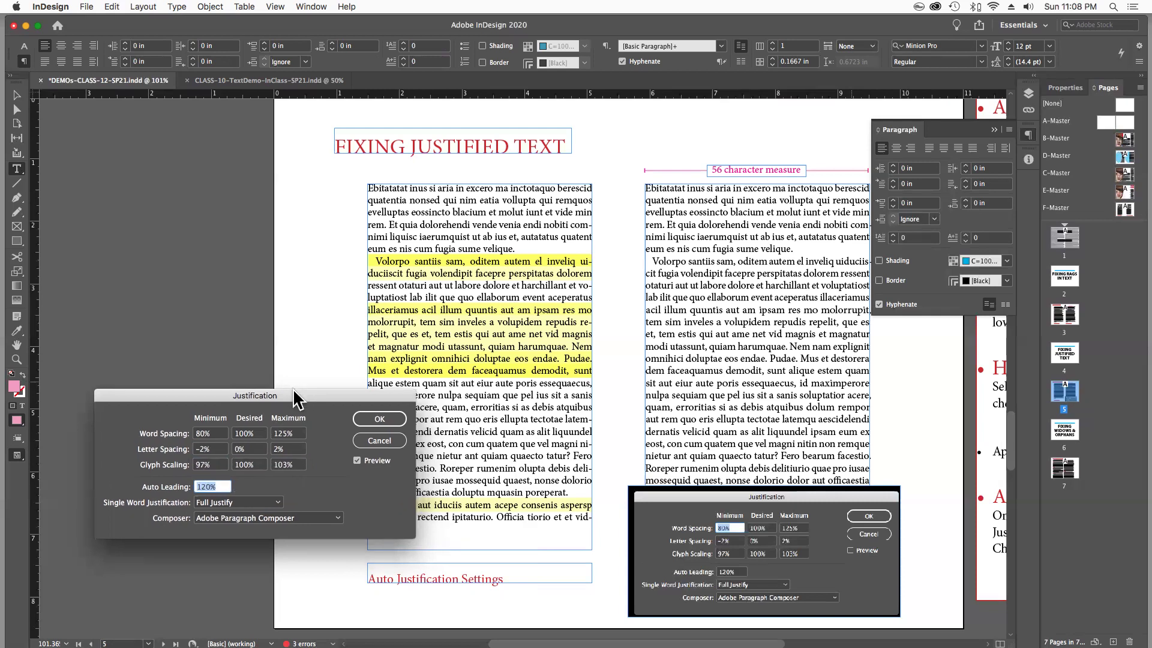
left_click(362, 461)
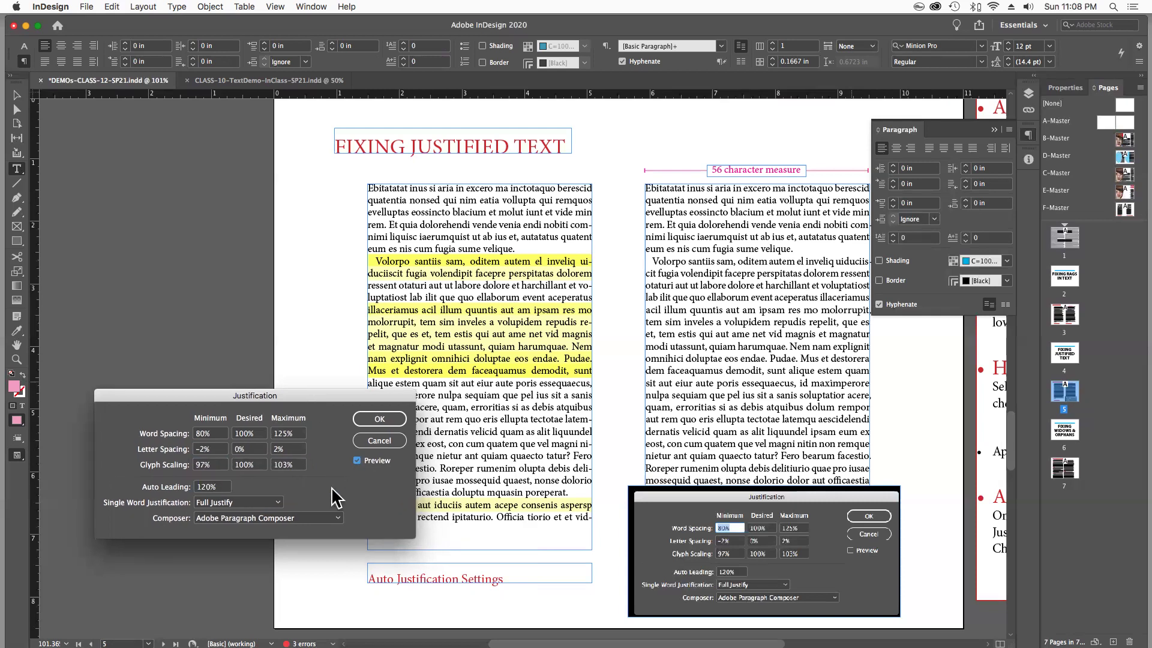
left_click(382, 422)
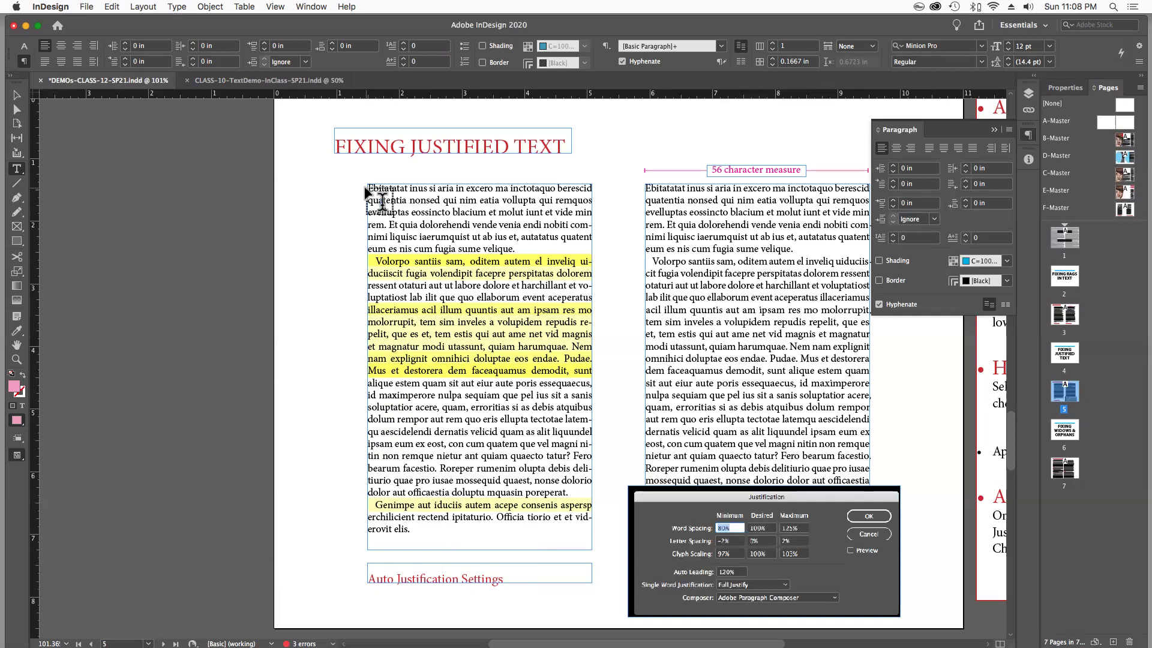
For the left column's selected text, set word spacing max 125% and letter spacing -2% to 2%
mouse_move(369, 187)
left_mouse_down()
mouse_move(514, 555)
mouse_move(525, 541)
left_mouse_up()
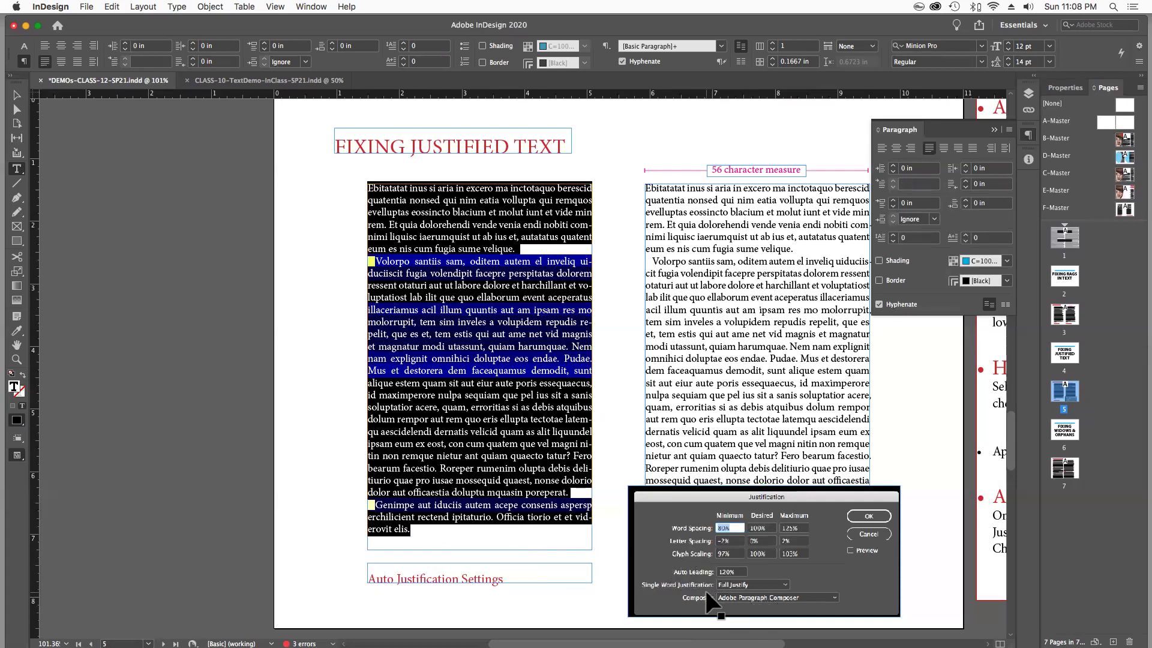
key("alt+shift+ctrl+j")
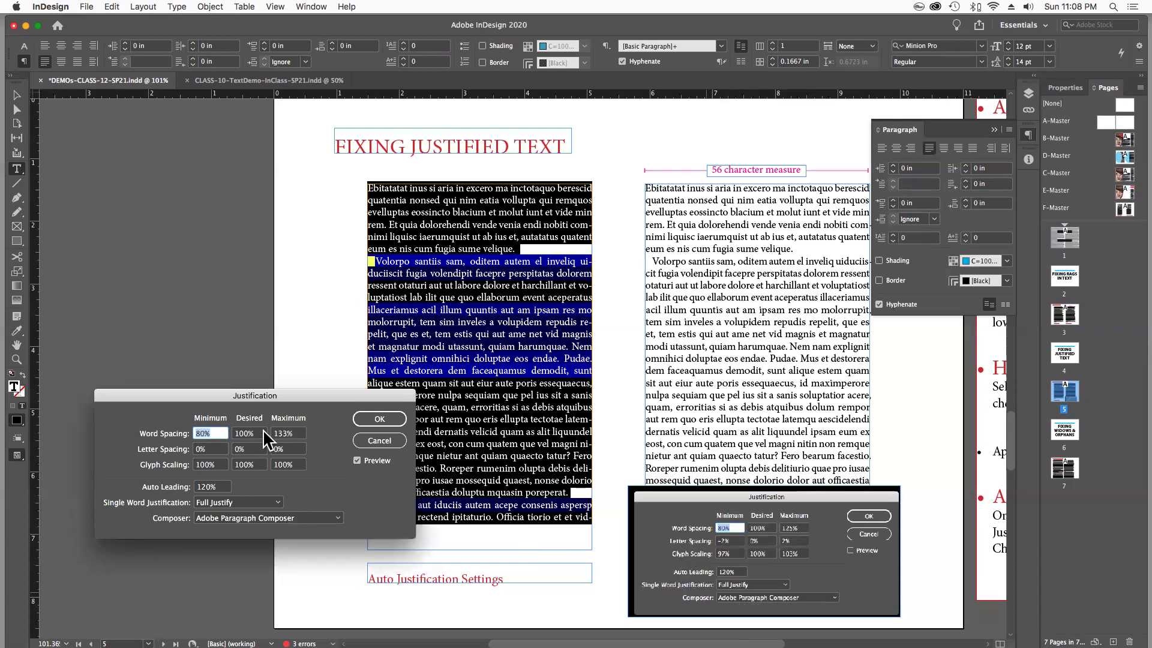
left_click(285, 433)
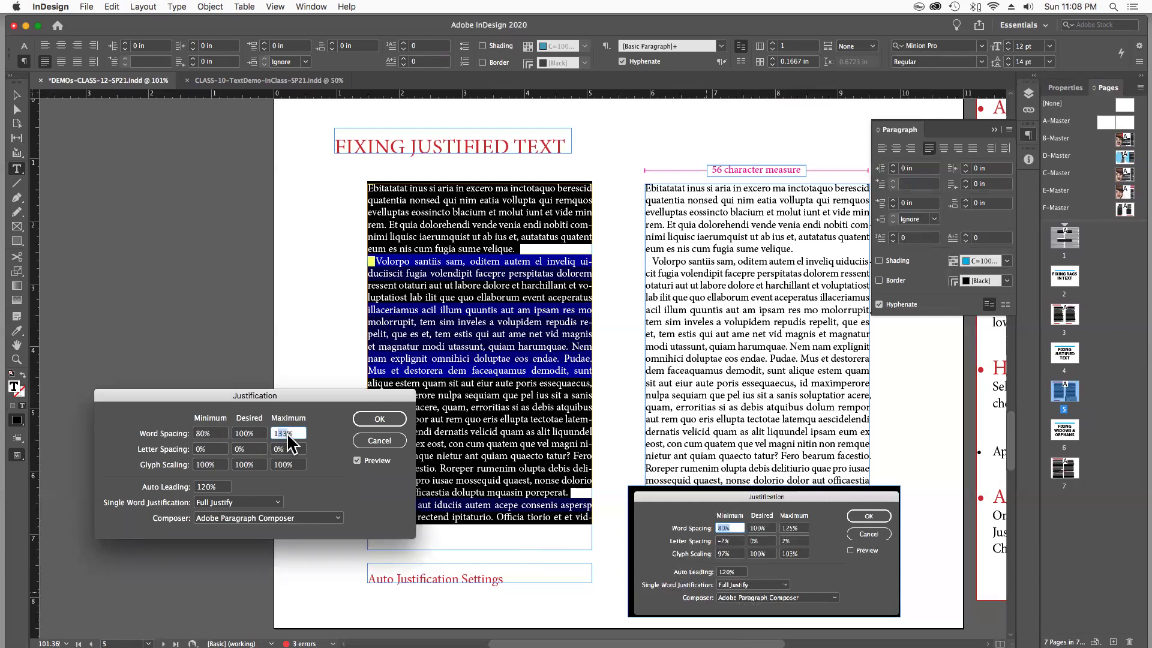
type("125")
key("Tab")
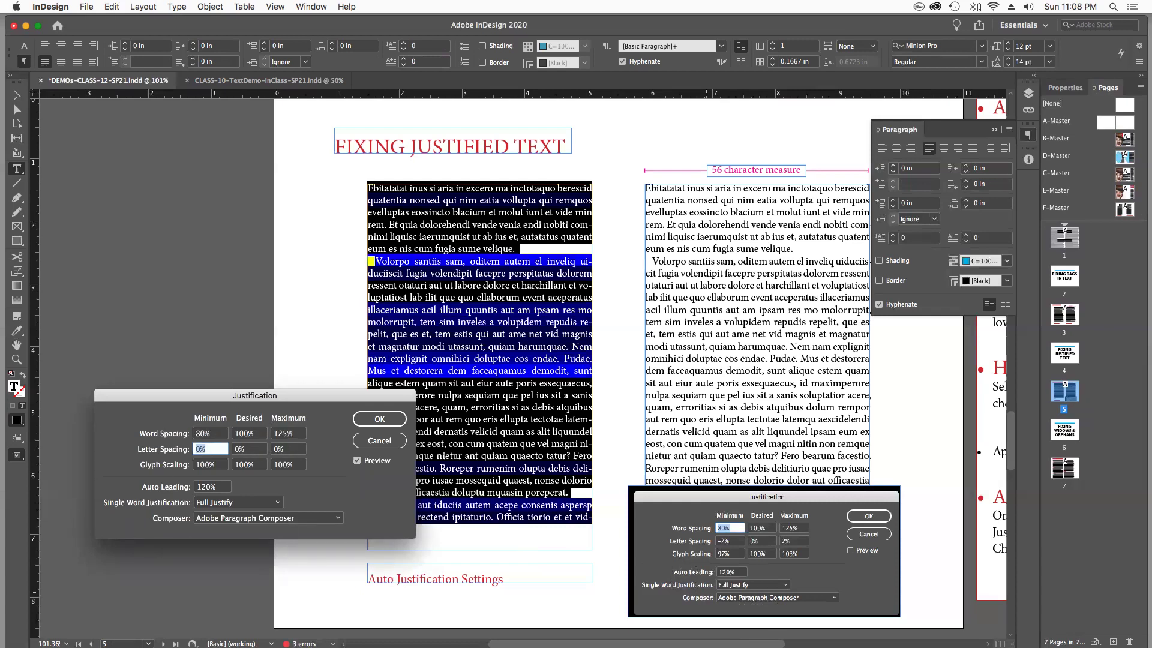
type("-2")
key("Tab")
key("Tab")
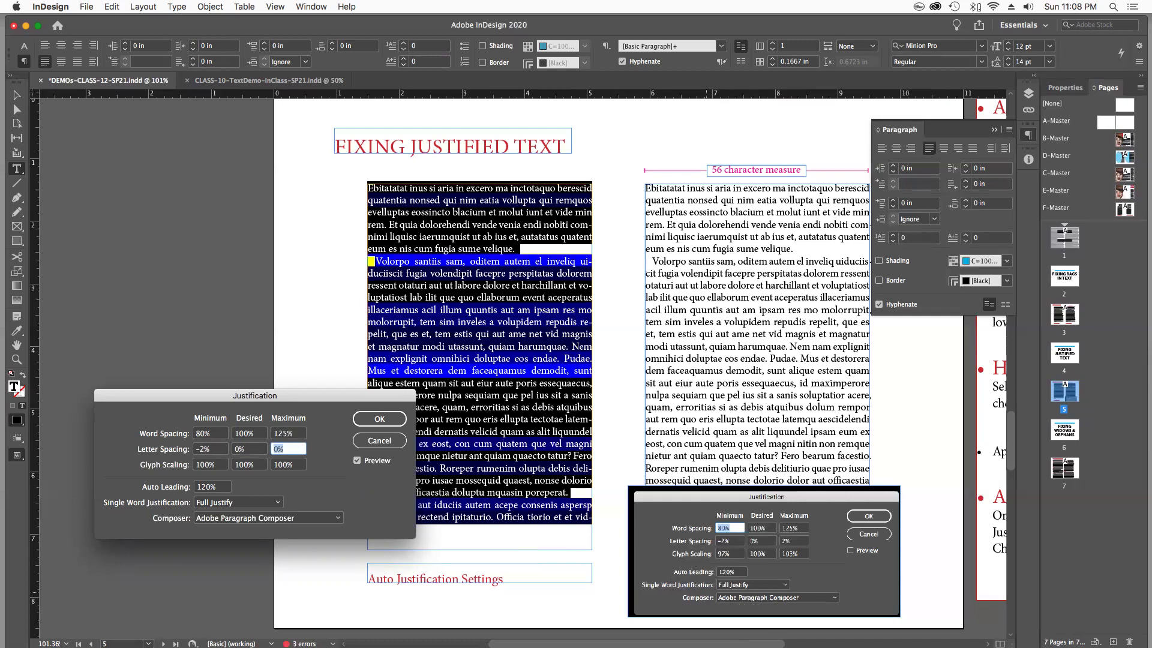
type("2")
key("Tab")
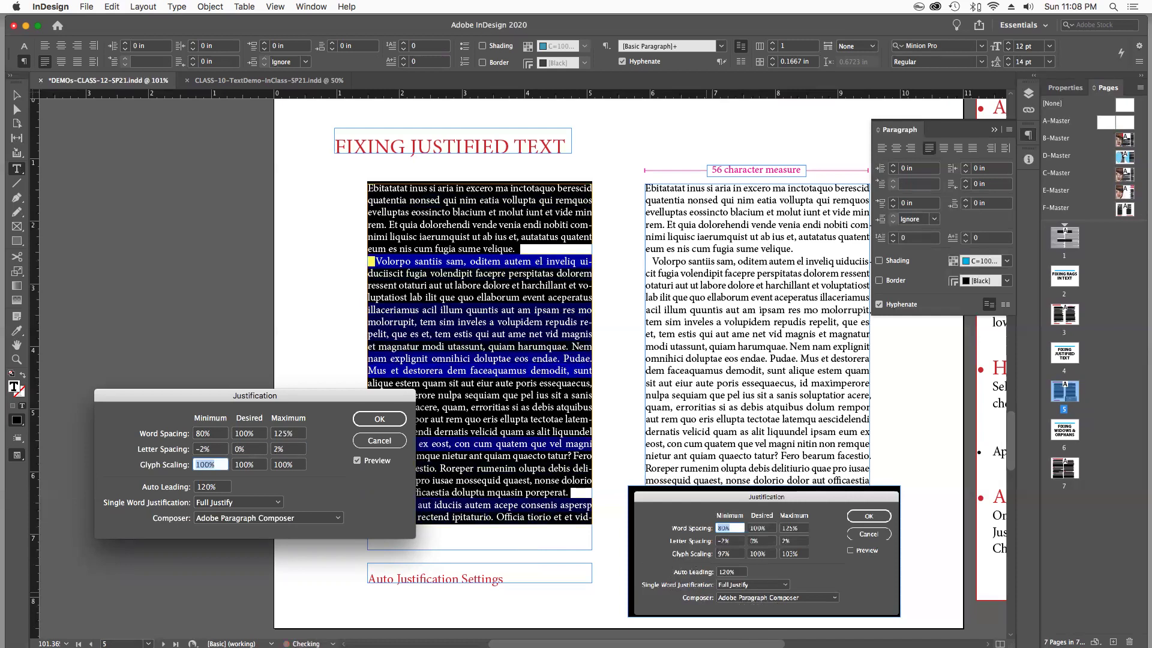
type("97")
Set glyph scaling to 97–103%, apply, and deselect to view the reflow
key("Tab")
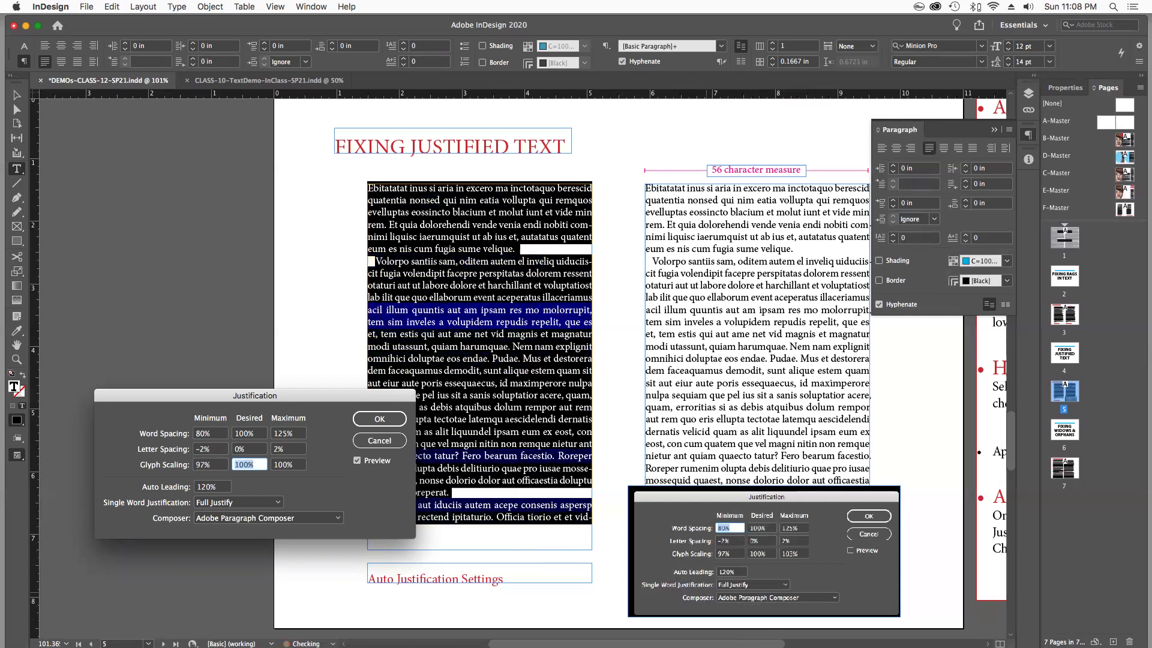
key("Tab")
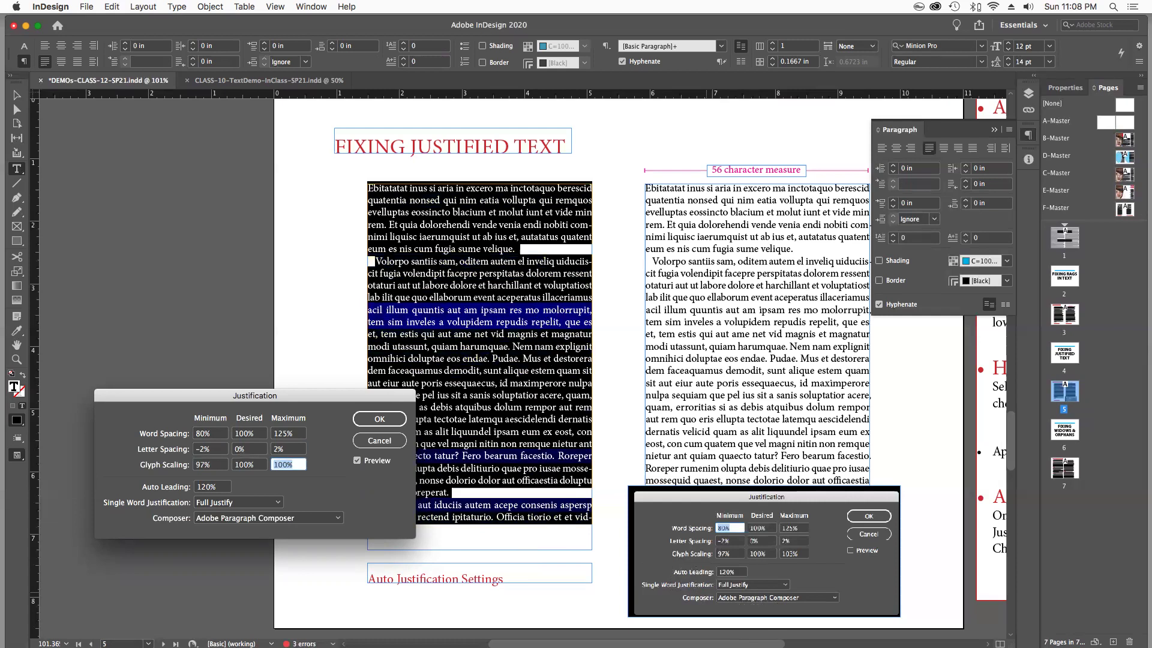
type("103")
key("Tab")
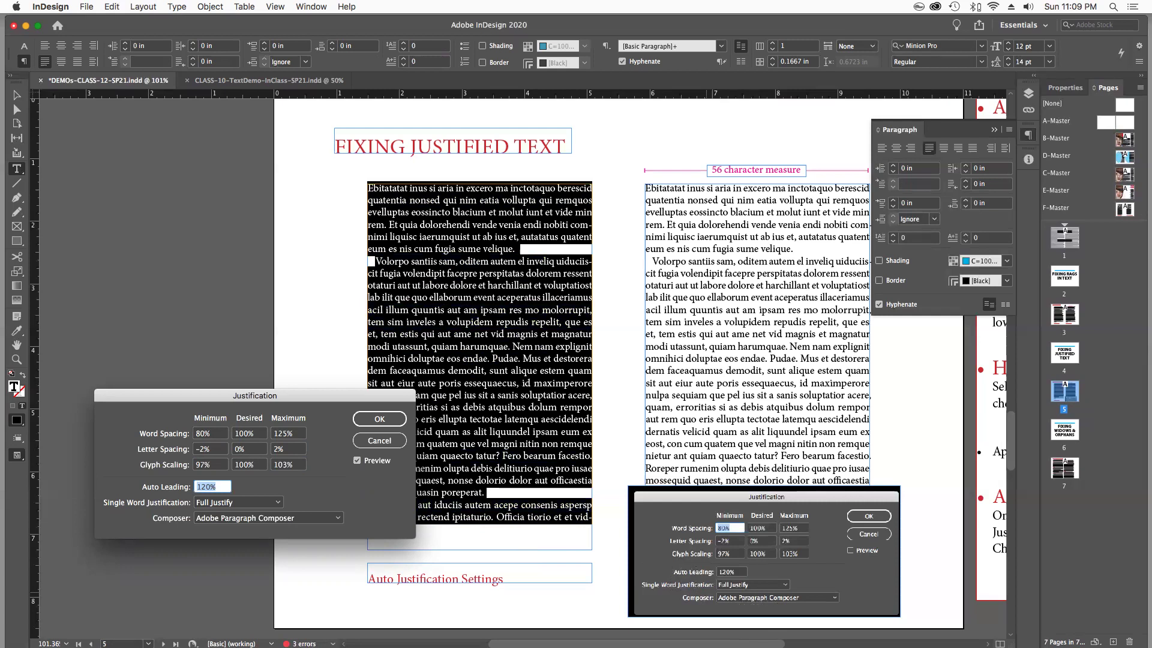
left_click(383, 418)
left_click(248, 410)
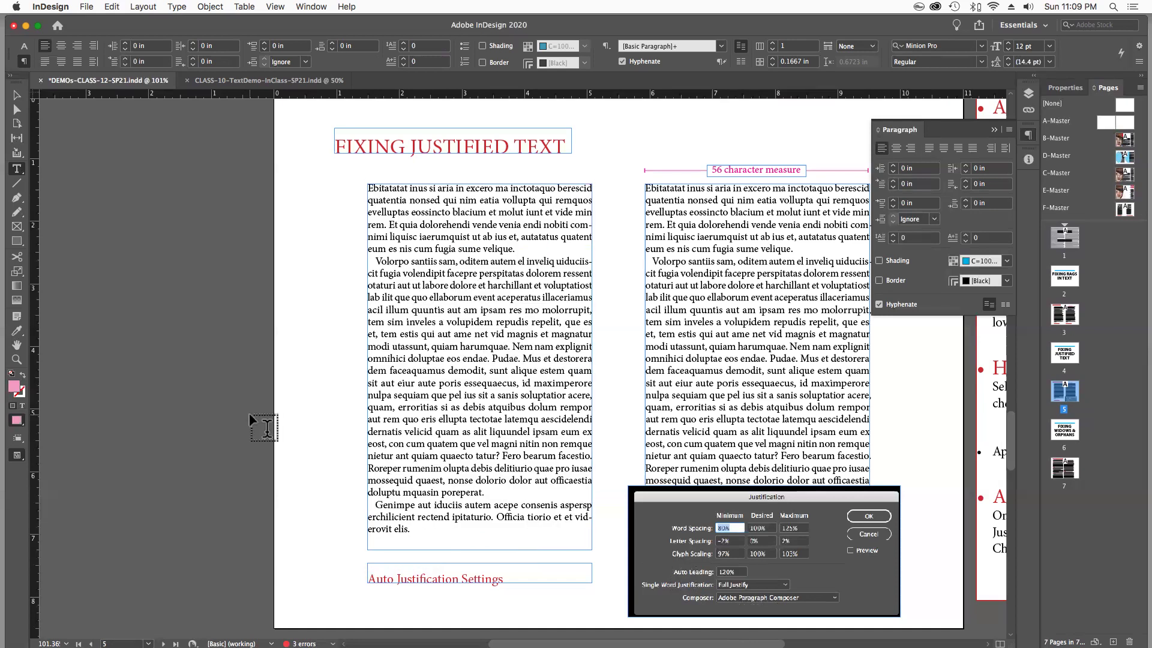
Select the Justification screenshot and move it onto the pasteboard right of the page
key("alt+shift+super+j")
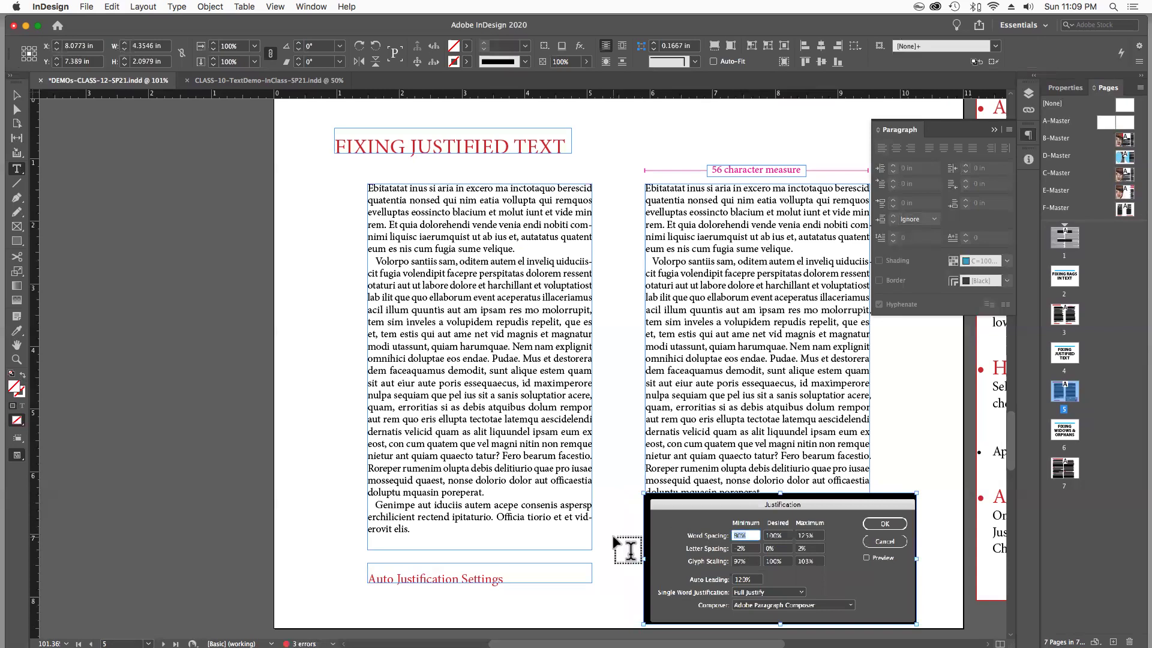
scroll(553, 522, "right", 3)
mouse_move(596, 518)
left_mouse_down()
mouse_move(919, 482)
mouse_move(928, 526)
left_mouse_up()
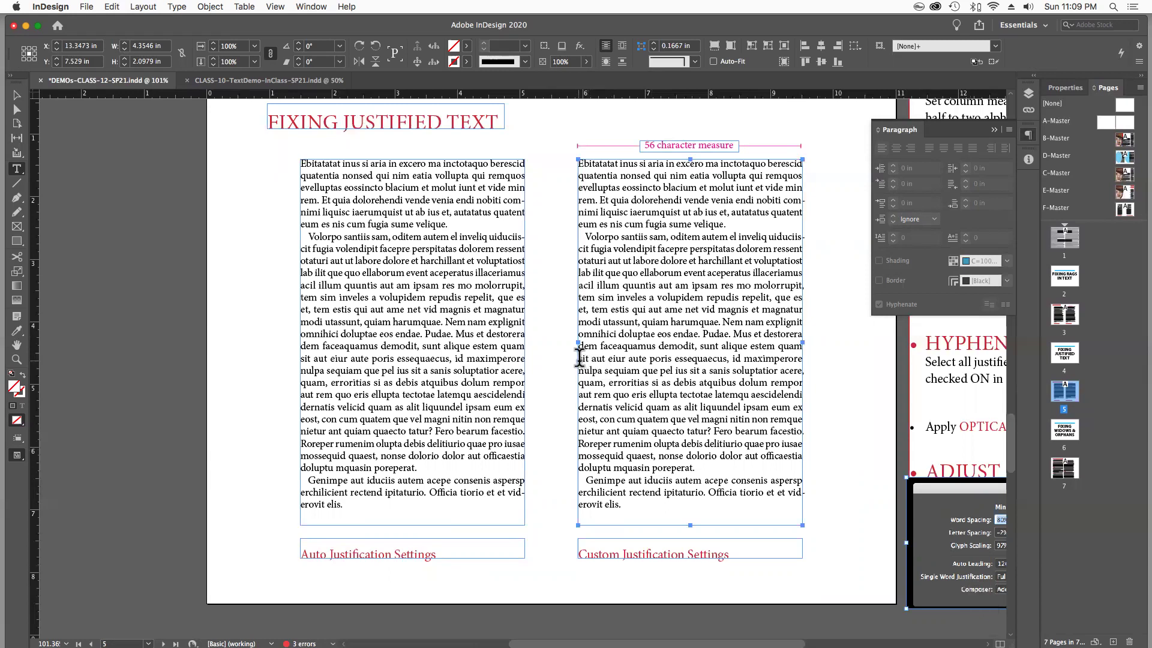
Select the right column's second paragraph, 'Volorpo santiis sam' through 'poreperat.'
left_click_drag(580, 358, 826, 364)
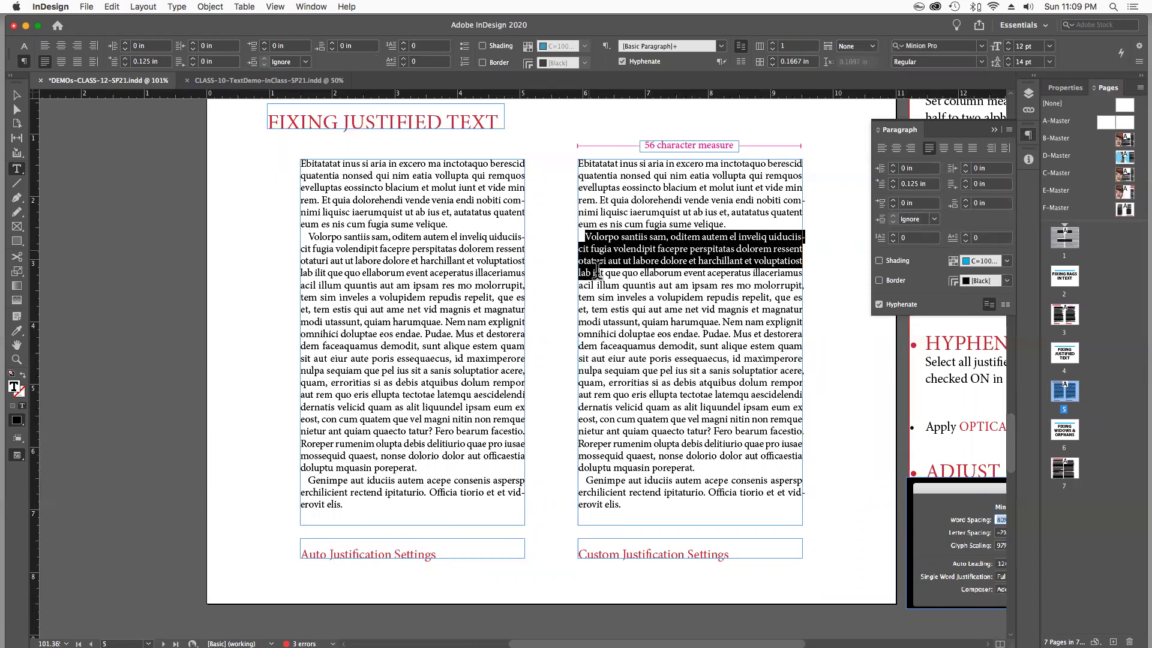
left_click_drag(608, 290, 698, 469)
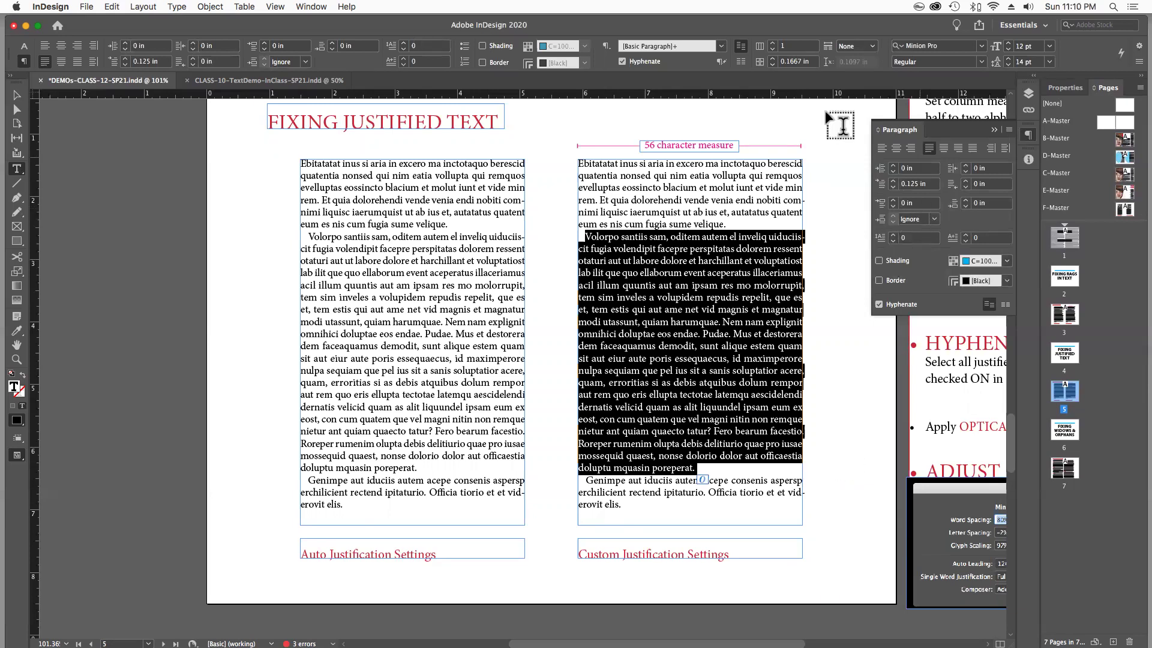
Open the Character panel, try 103% horizontal scale, return it to 100%, and move the panel left
left_click(311, 6)
mouse_move(330, 302)
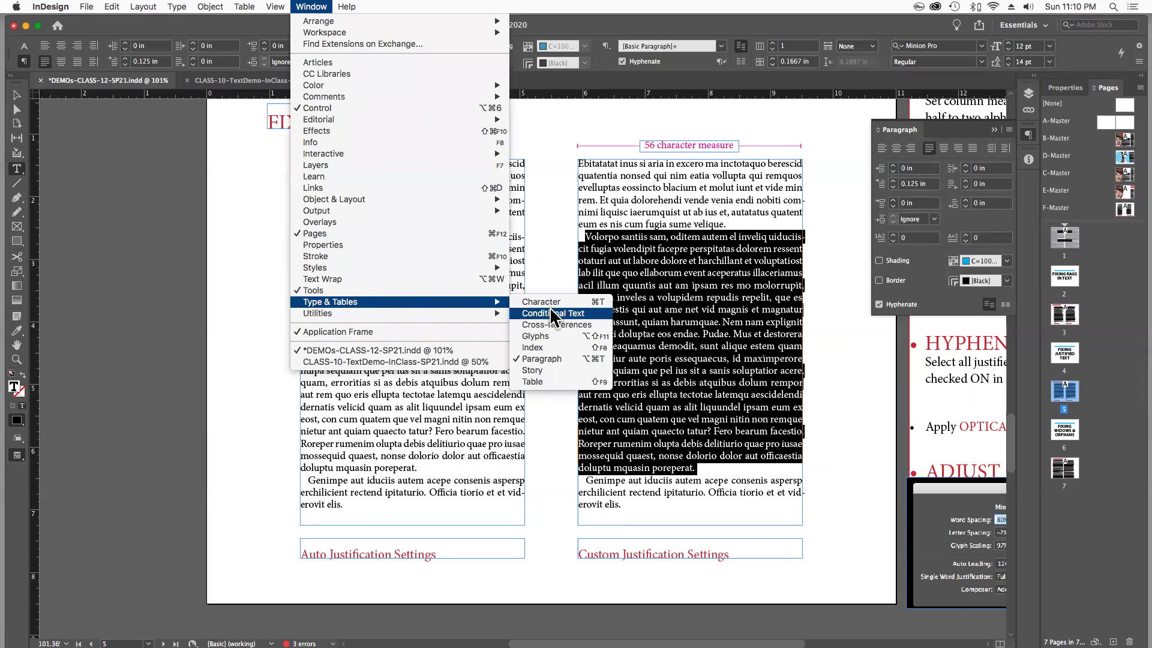
left_click(562, 301)
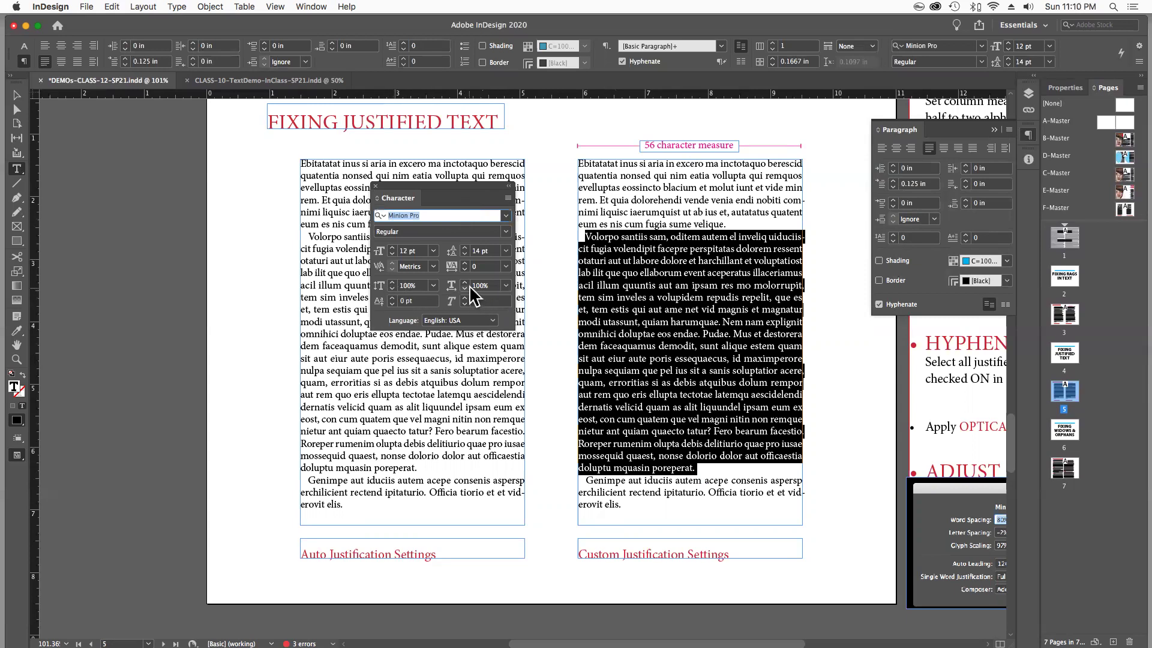
left_click(464, 282)
left_click(464, 282)
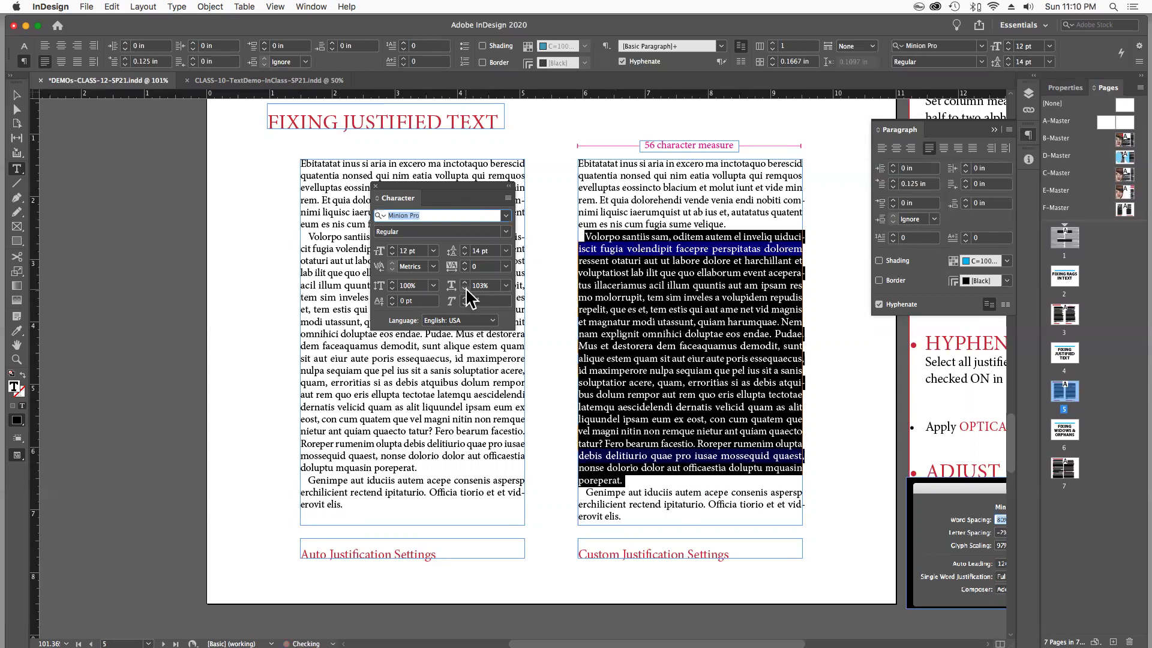
left_click(466, 290)
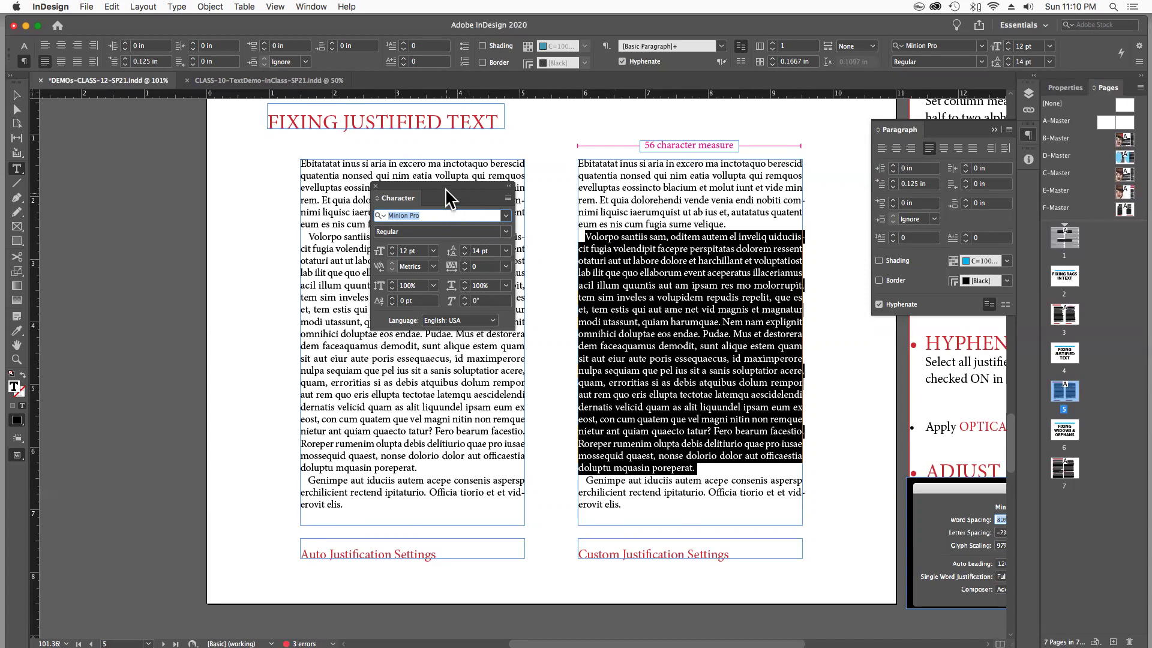
left_click_drag(451, 196, 207, 200)
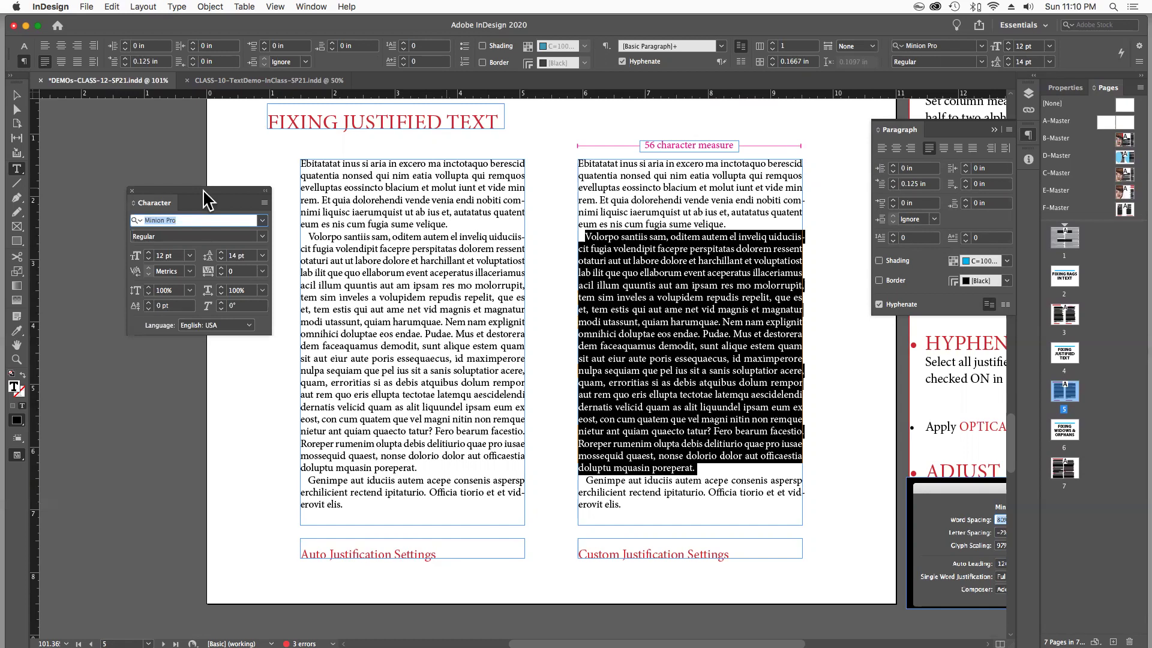
Close the Character panel
left_click(131, 191)
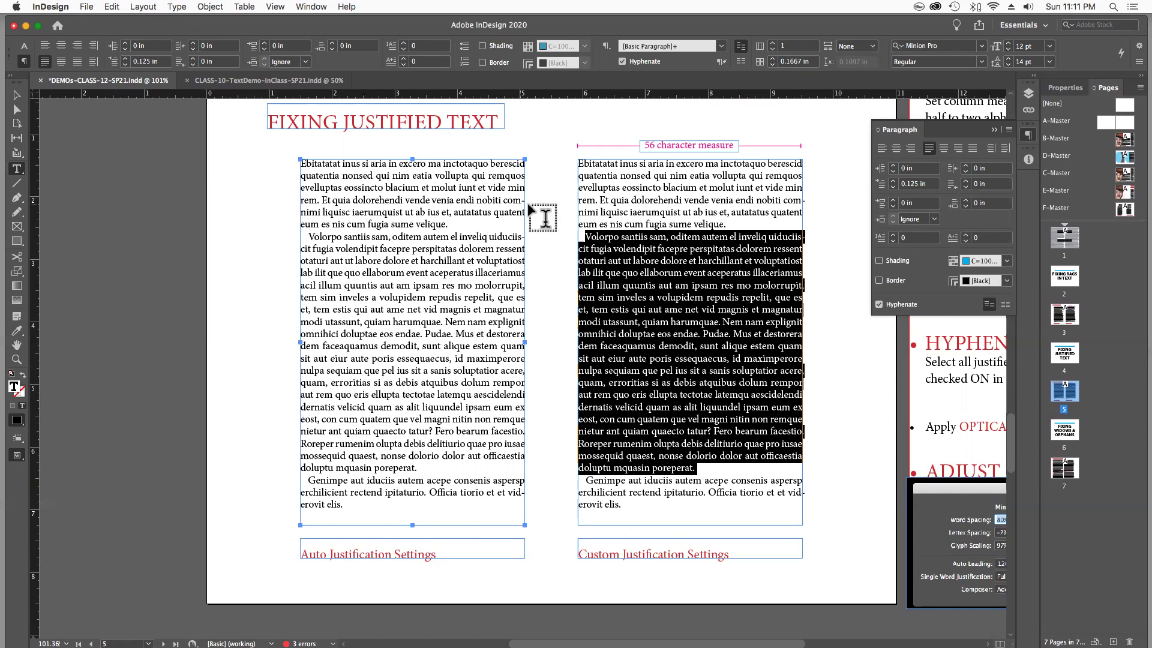
scroll(720, 304, "down", 1)
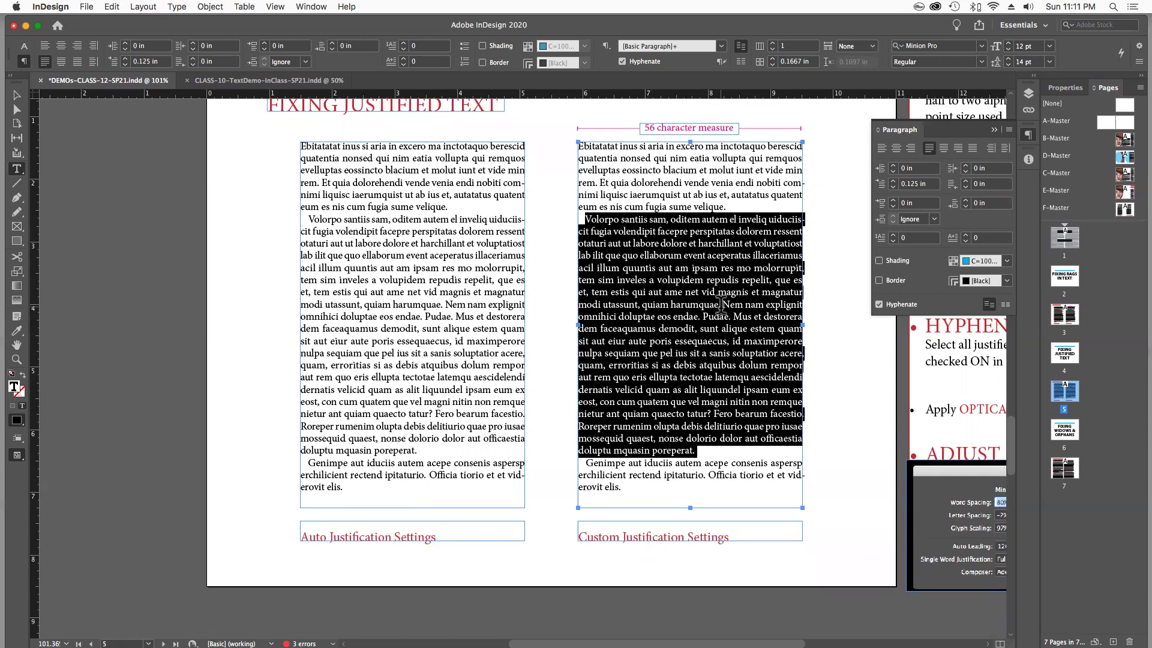
scroll(721, 304, "up", 2)
scroll(715, 310, "up", 8)
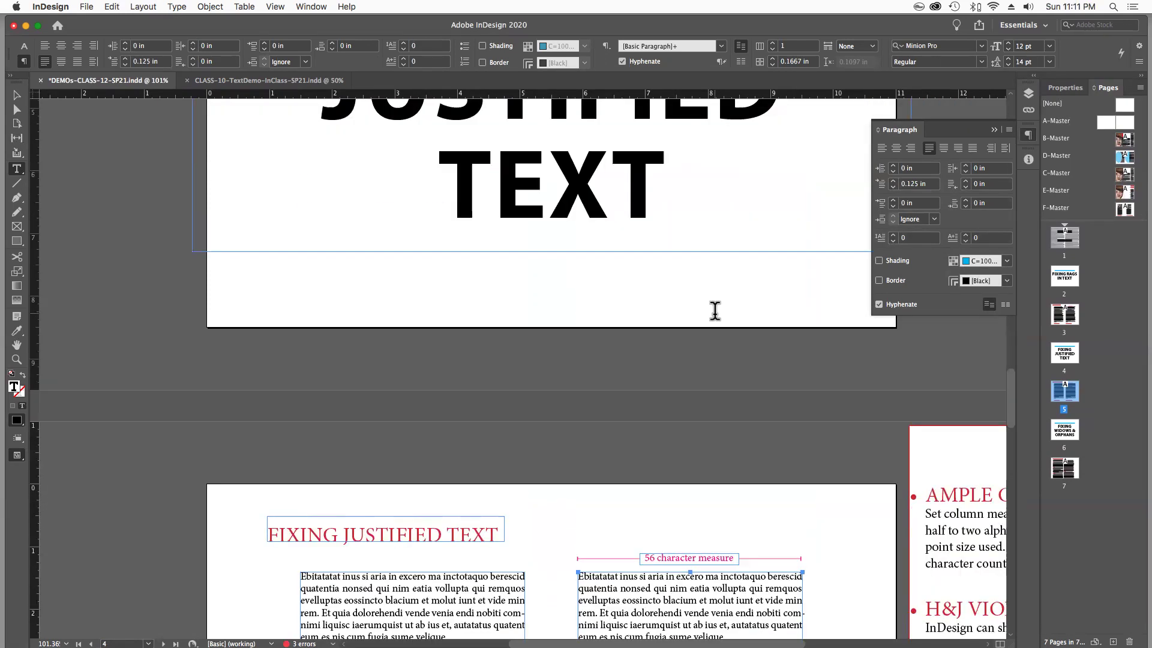
scroll(715, 311, "up", 8)
scroll(716, 311, "up", 6)
scroll(716, 311, "up", 4)
scroll(715, 310, "up", 3)
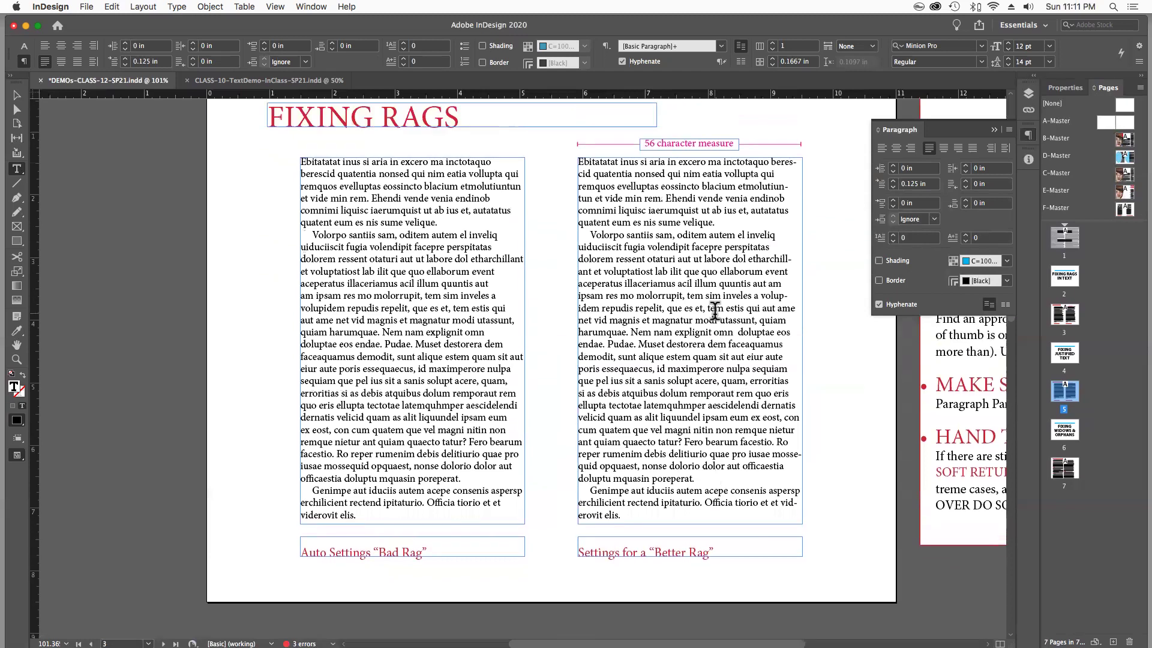
scroll(716, 310, "up", 3)
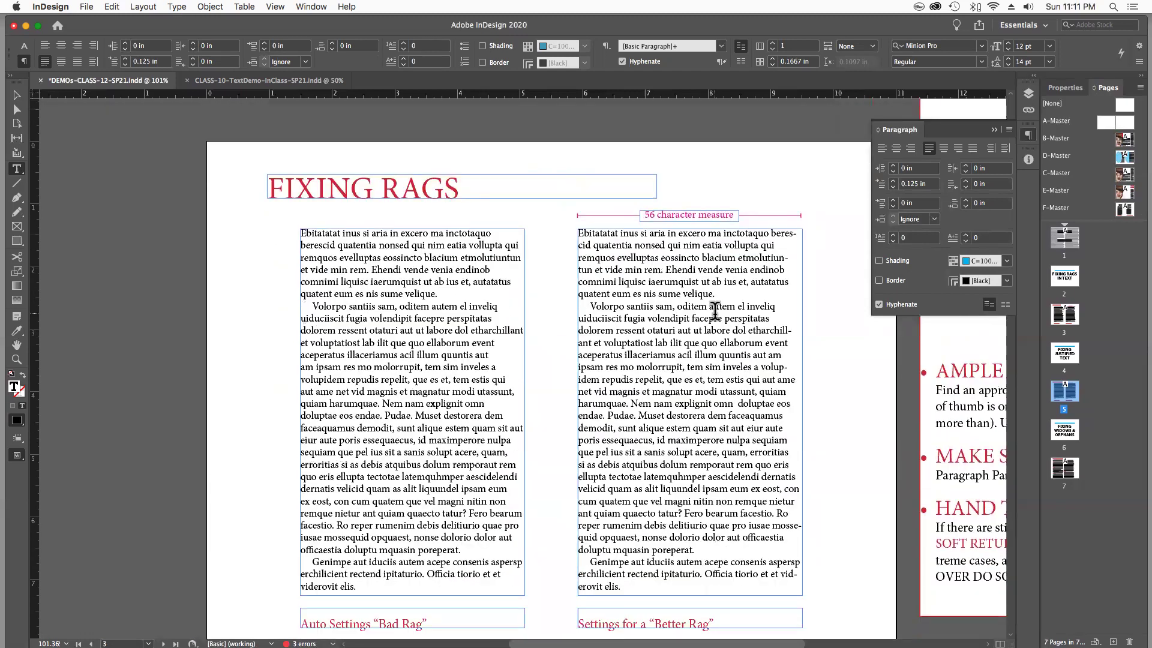
scroll(561, 333, "down", 10)
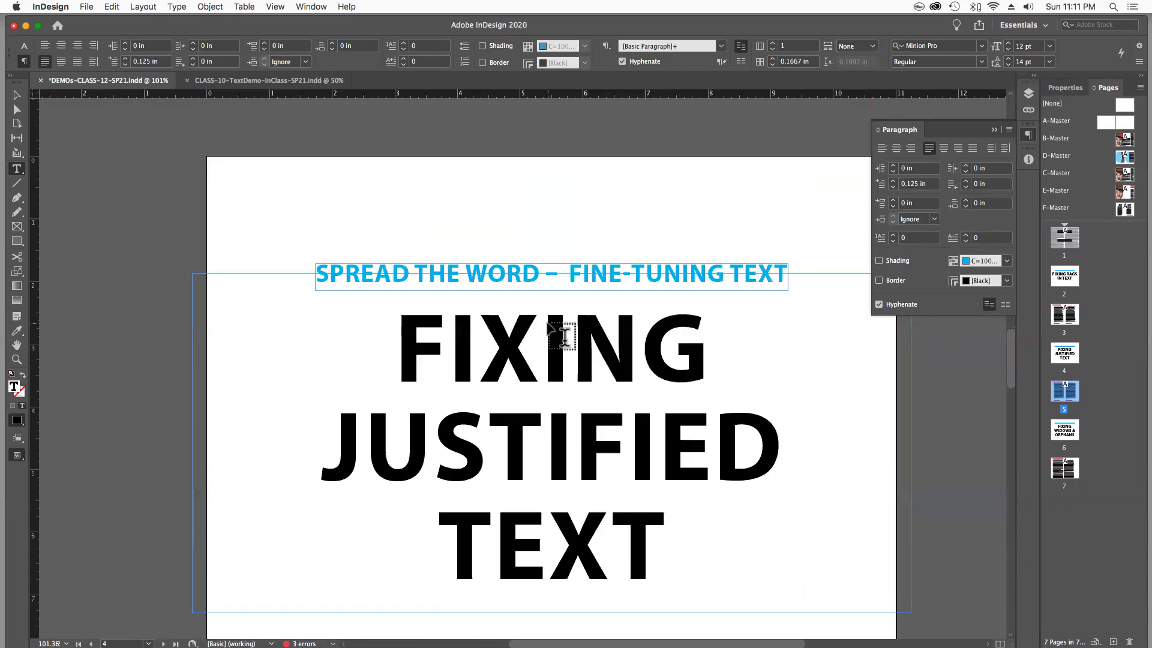
scroll(560, 334, "down", 5)
scroll(560, 333, "down", 10)
scroll(560, 333, "up", 3)
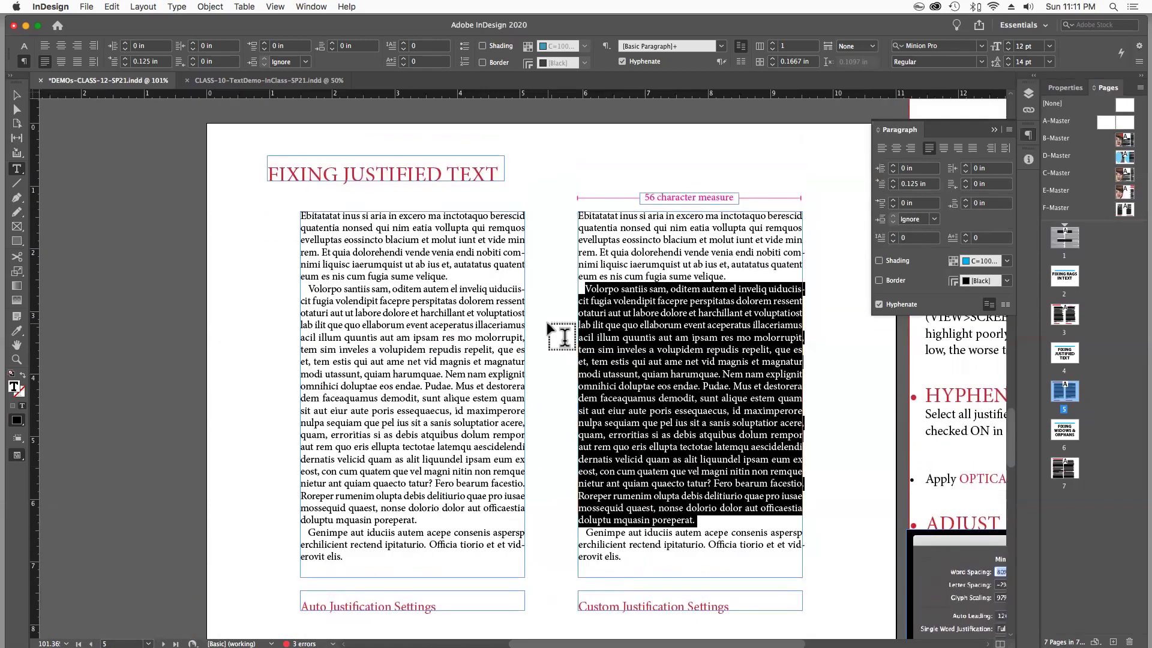